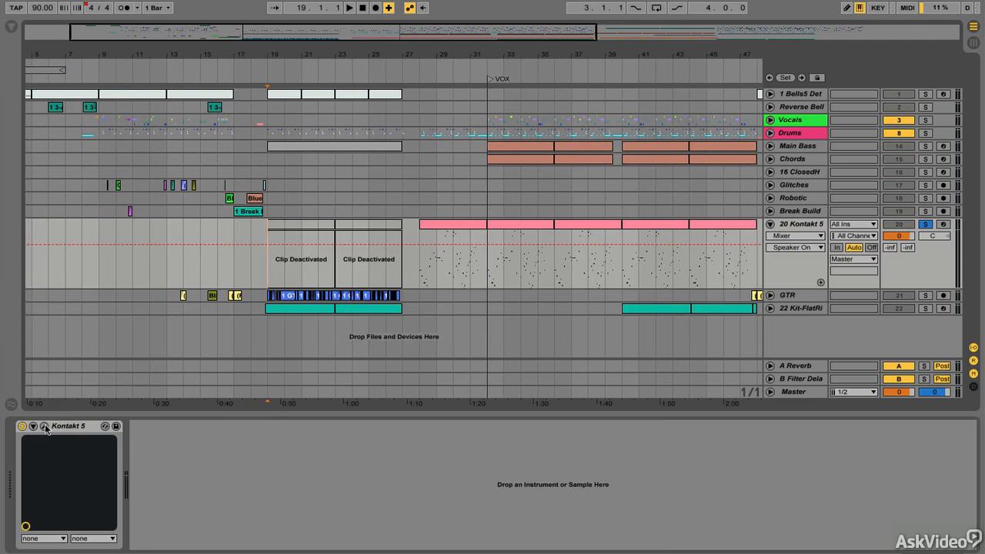
# - Show the Kontakt 5 instrument's window, close it, and play the pink MIDI clips from bar 28
pyautogui.click(45, 427)
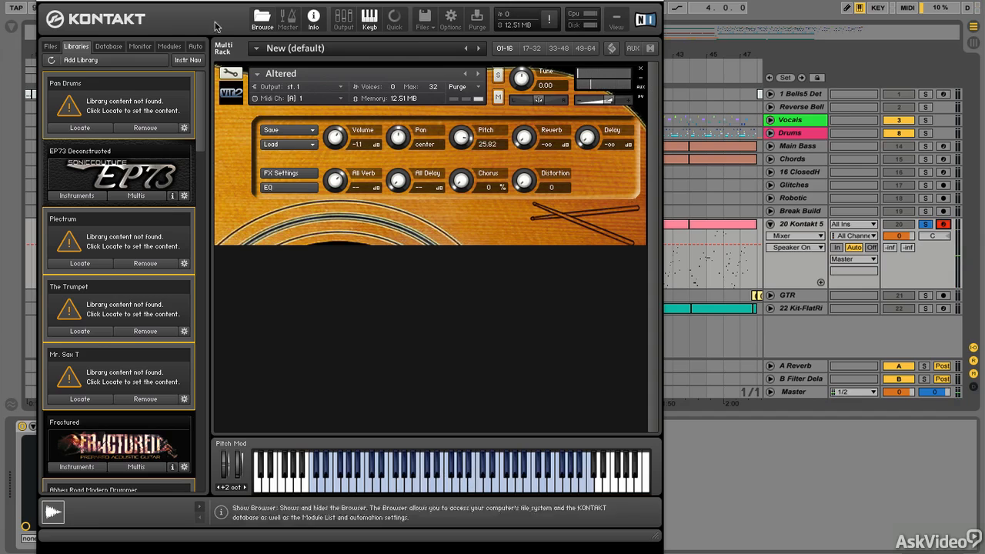
pyautogui.click(43, 3)
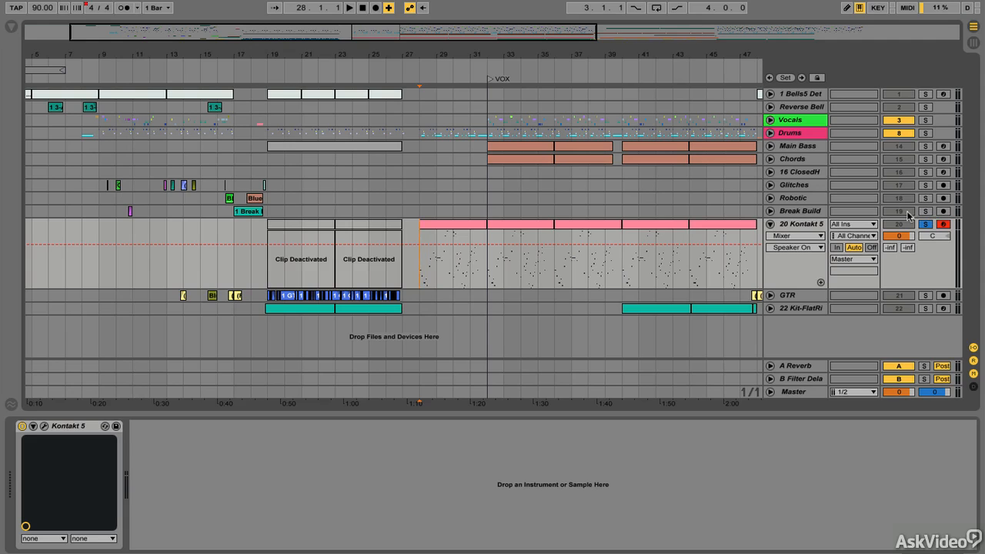
pyautogui.press('space')
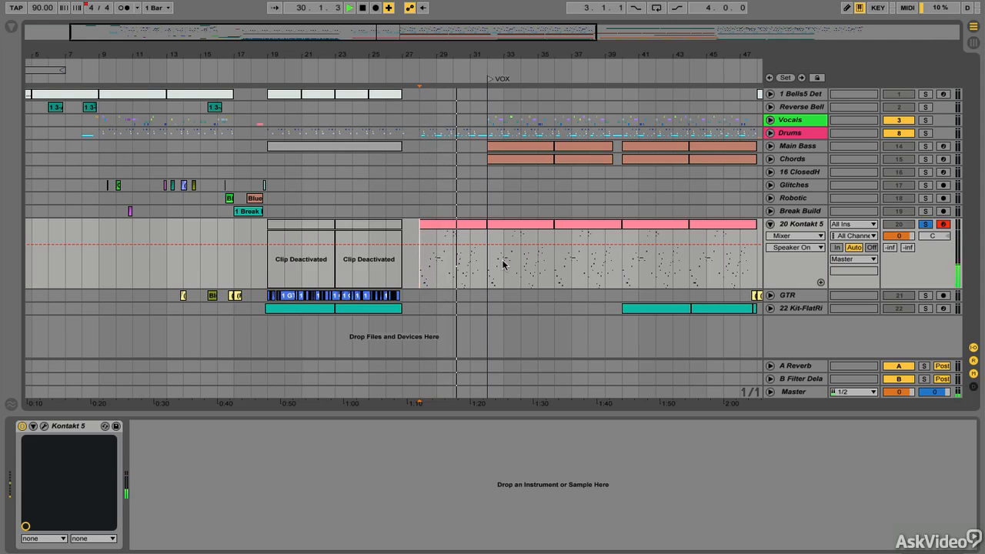
# - Open the first pink MIDI clip on the 20 Kontakt 5 track and enlarge its note editor
pyautogui.click(434, 225)
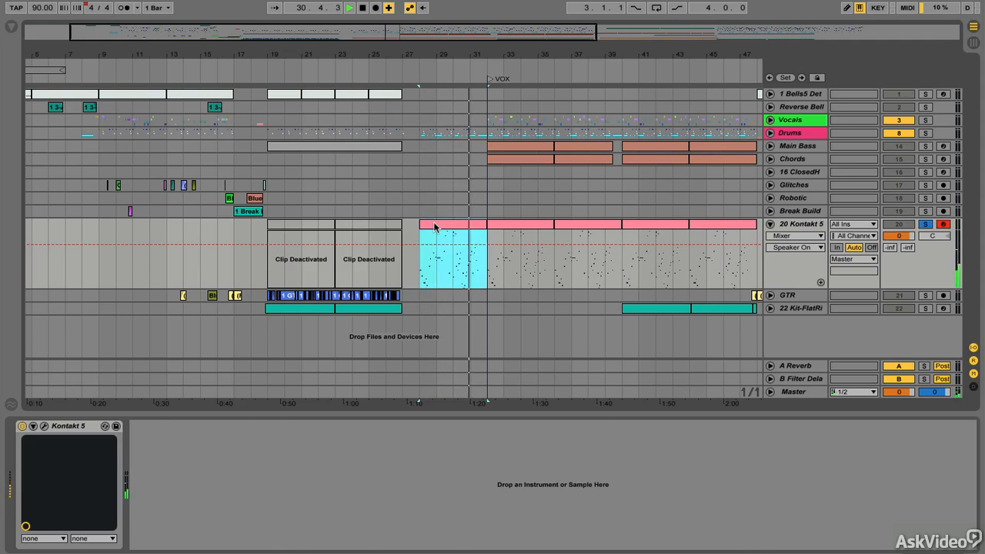
pyautogui.doubleClick(434, 225)
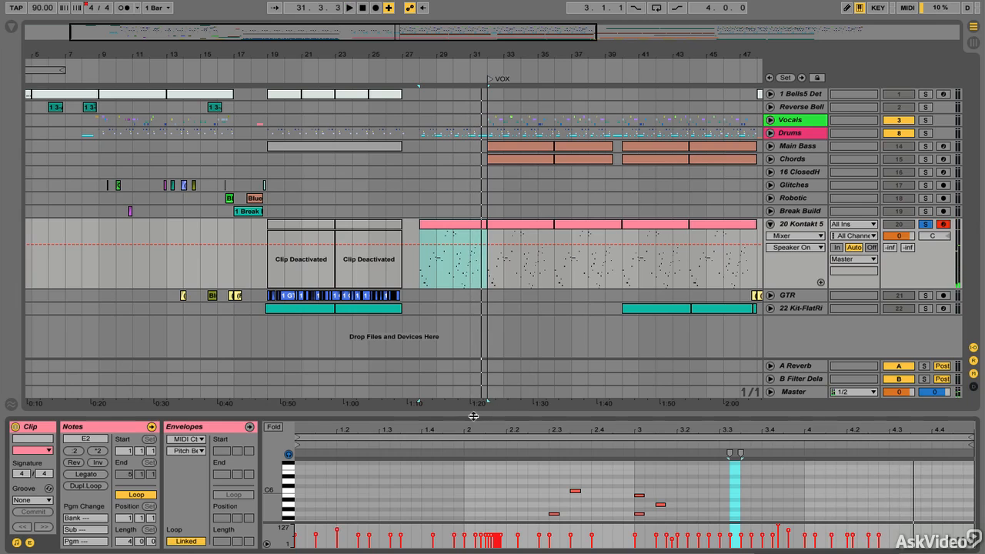
pyautogui.moveTo(471, 415); pyautogui.dragTo(472, 282)
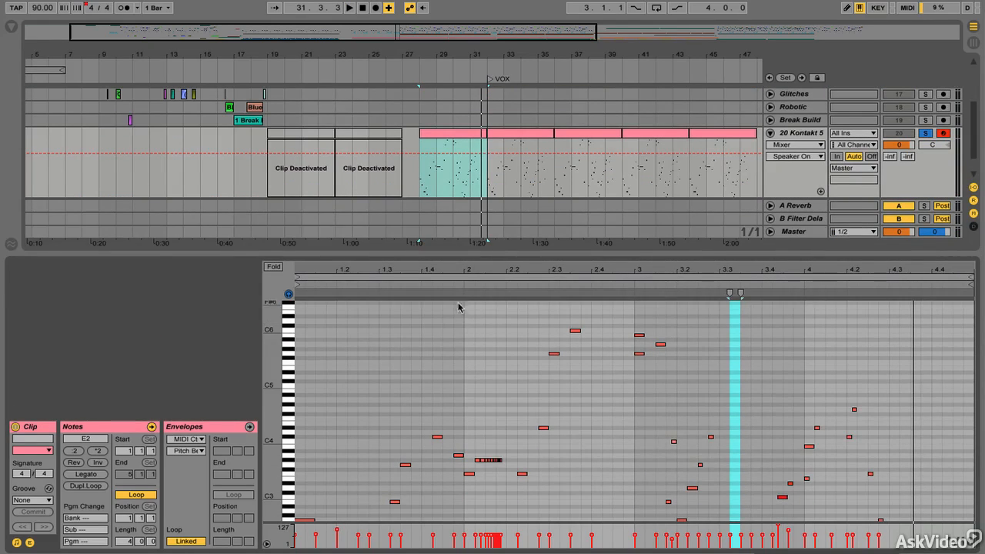
pyautogui.press('space')
# - Play the MIDI clip from its second bar to audition the rapidly repeated notes
pyautogui.click(465, 362)
pyautogui.press('+')
pyautogui.press('+')
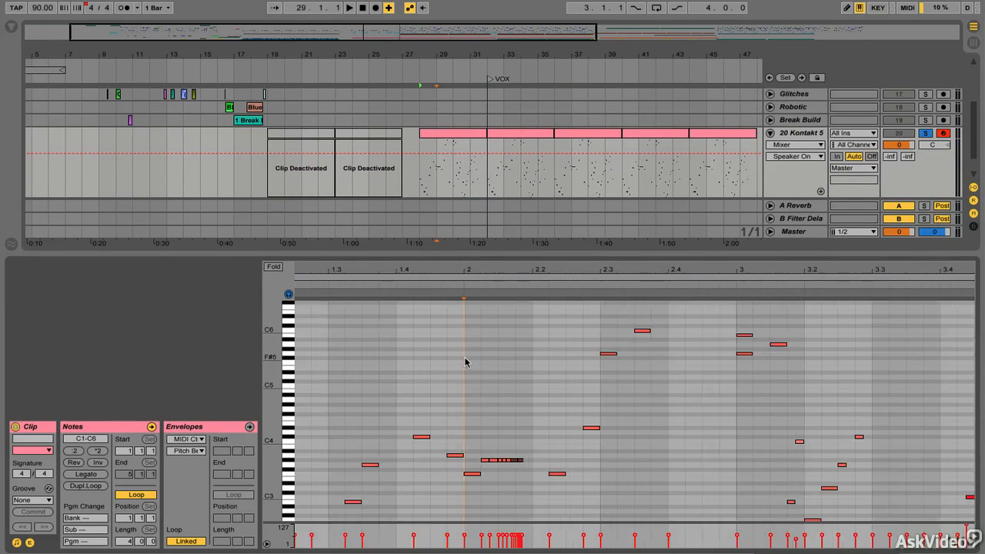
pyautogui.press('space')
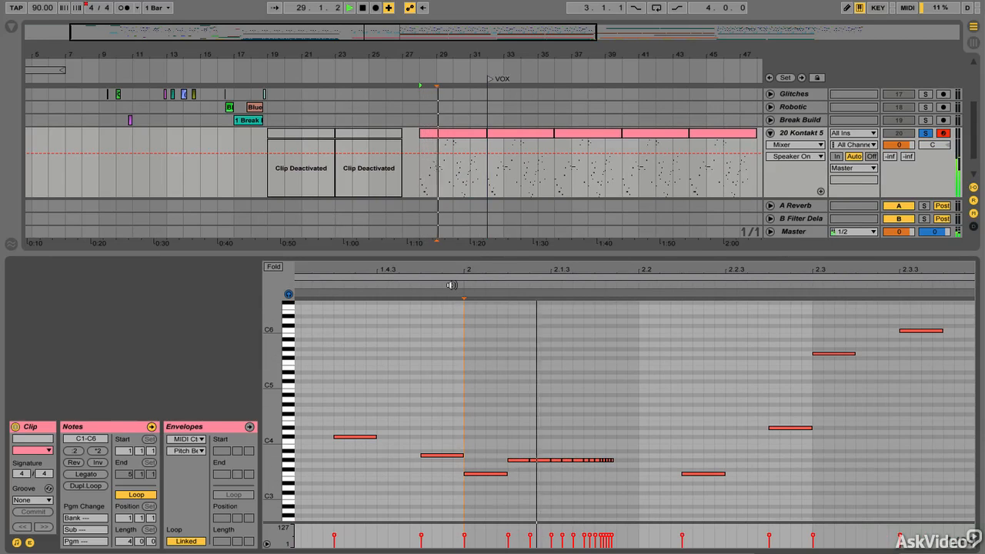
pyautogui.press('space')
pyautogui.press('space')
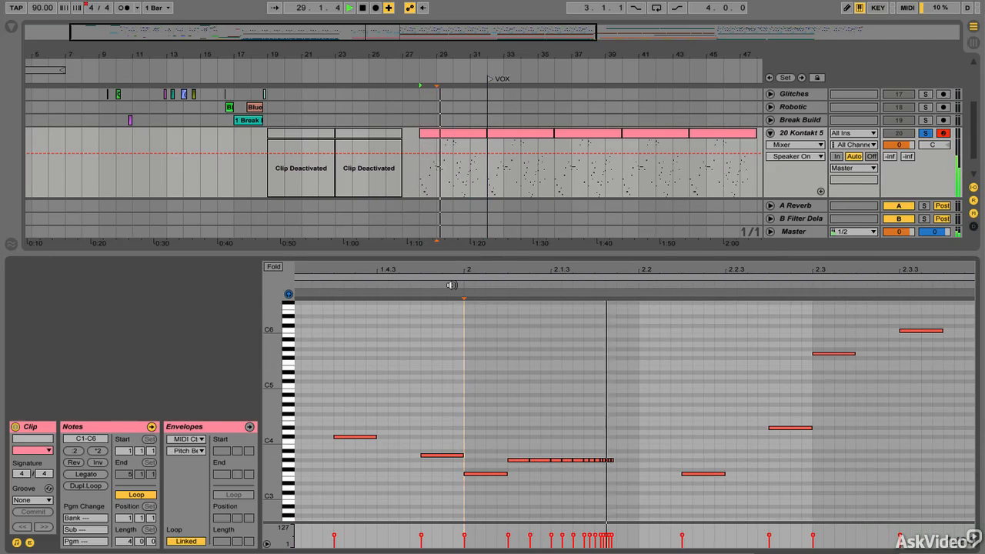
pyautogui.press('space')
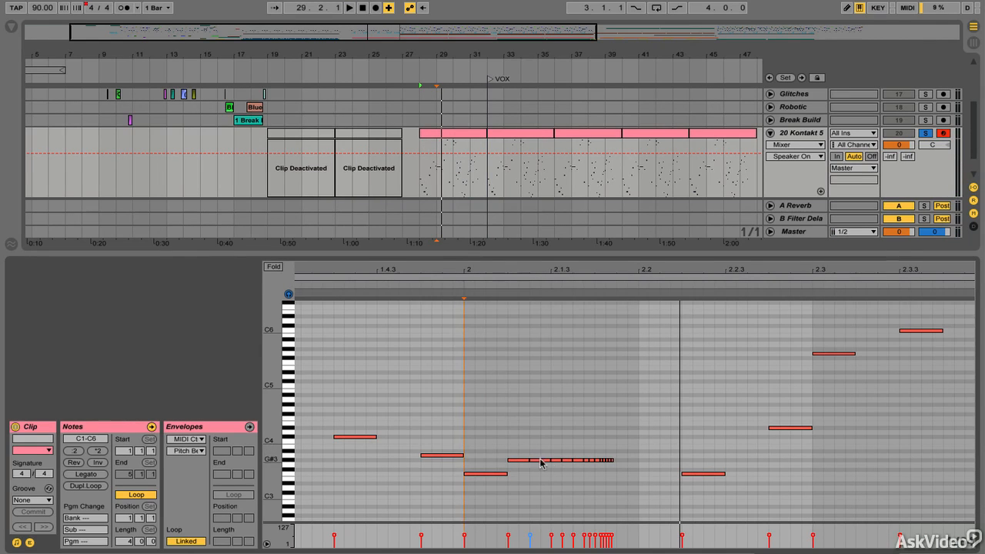
# - Look over the MIDI clip's full four bars and upper note range, and hide the note editor
pyautogui.press('z')
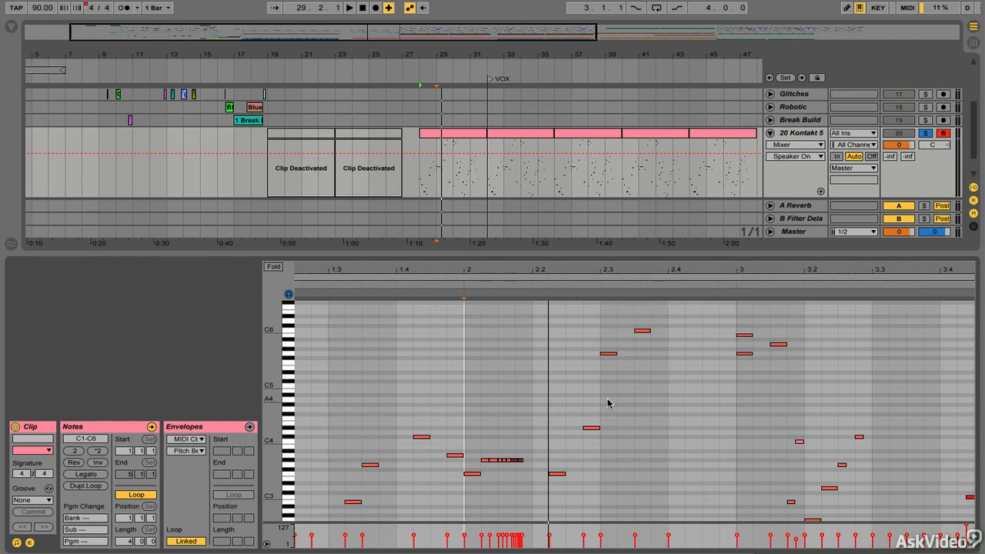
pyautogui.scroll(10, 608, 403)
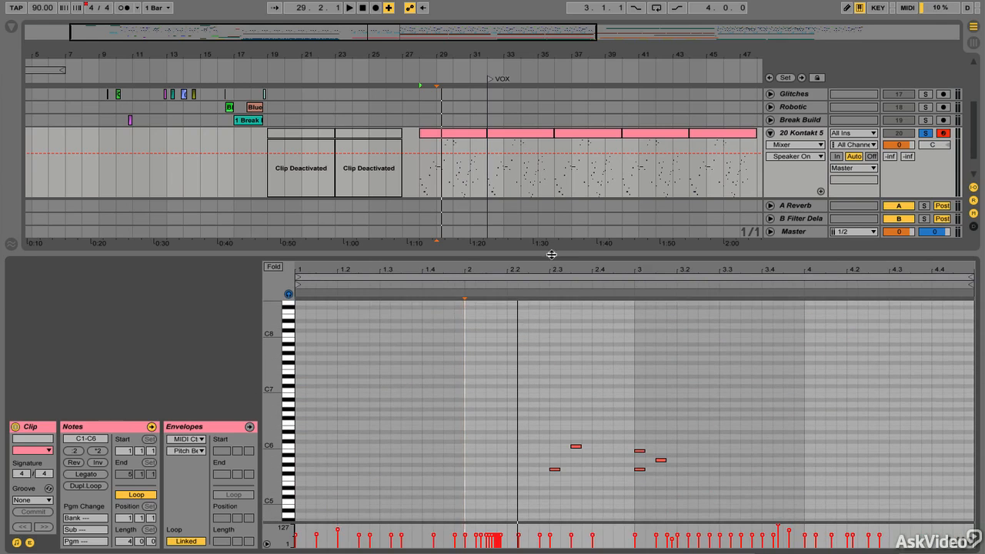
pyautogui.hotkey('ctrl', 'alt', 'l')
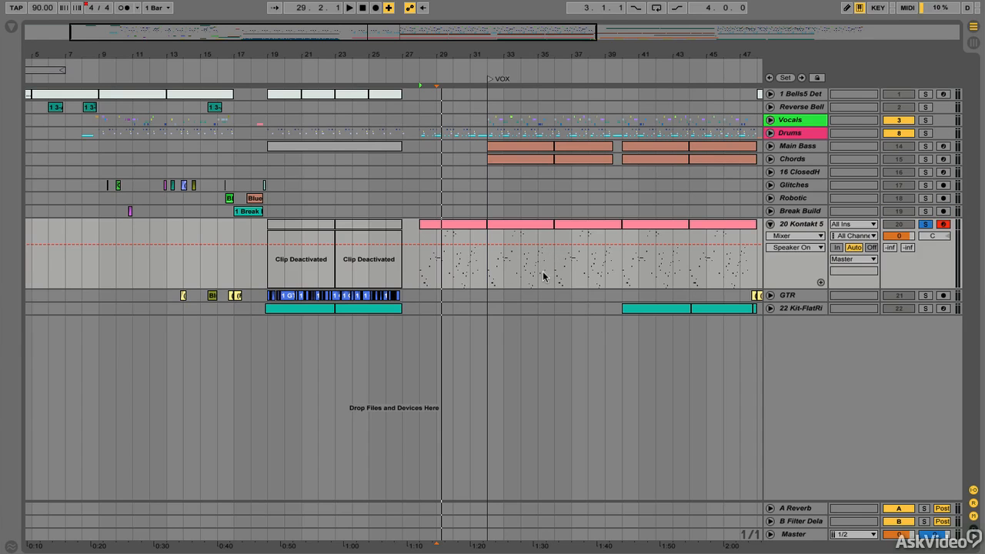
# - Audition the two deactivated clips at bar 19 on the 20 Kontakt 5 track by activating them only temporarily
pyautogui.hscroll(15, 543, 275)
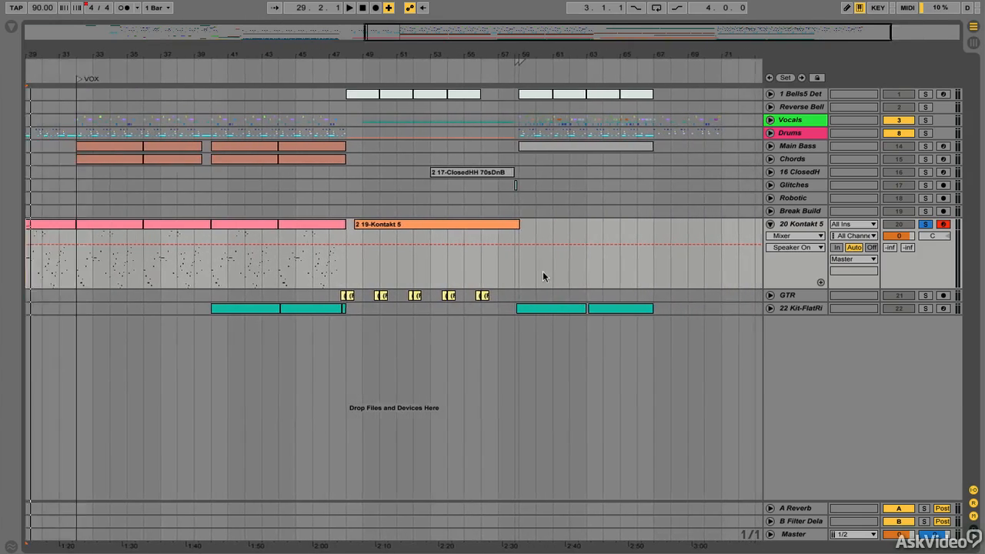
pyautogui.hscroll(-15, 542, 275)
pyautogui.click(305, 265)
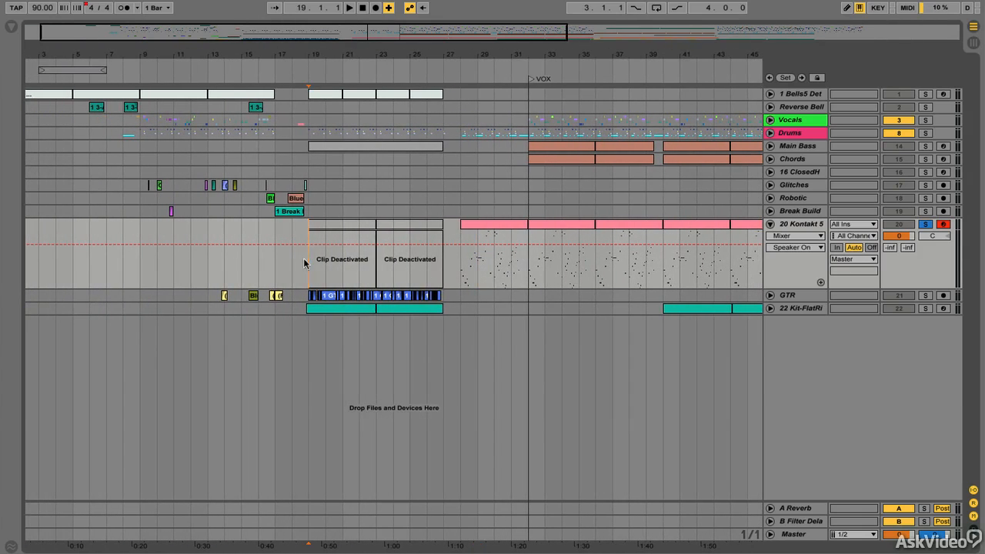
pyautogui.click(354, 229)
pyautogui.keyDown('shift'); pyautogui.click(415, 228); pyautogui.keyUp('shift')
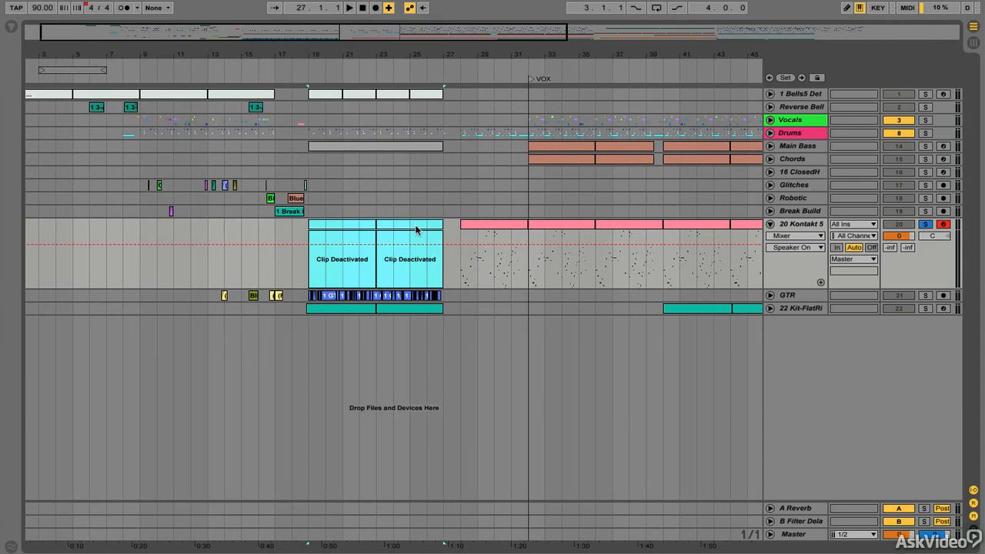
pyautogui.press('0')
pyautogui.press('space')
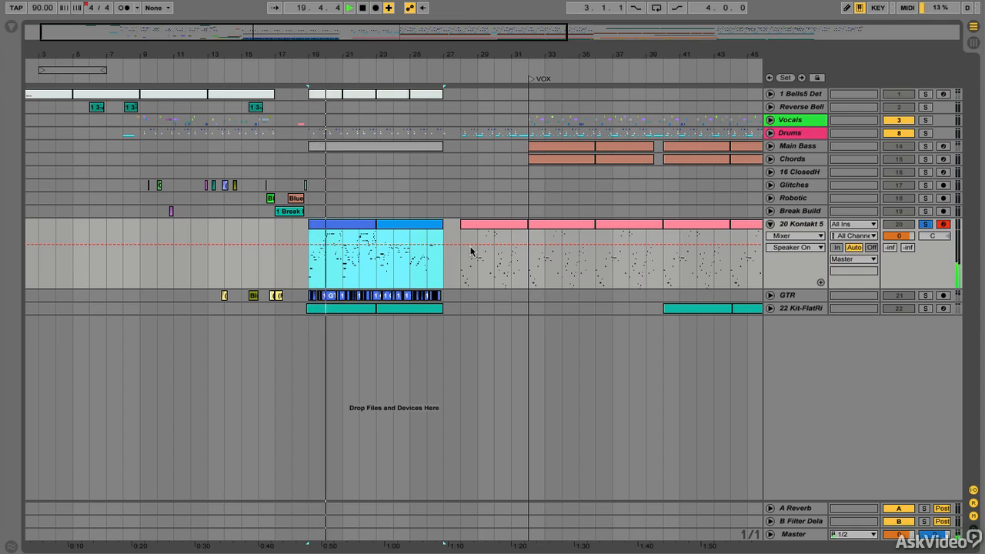
pyautogui.press('+')
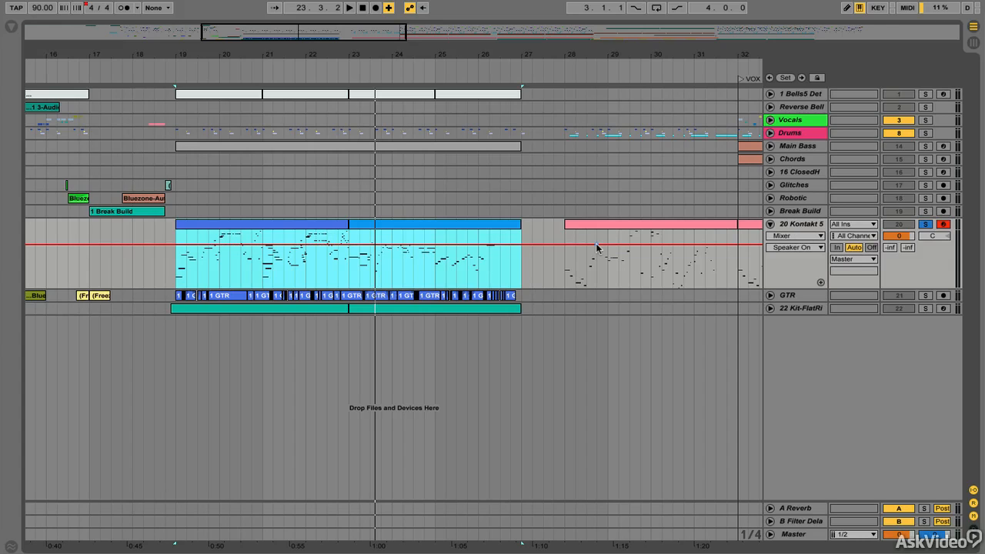
pyautogui.press('0')
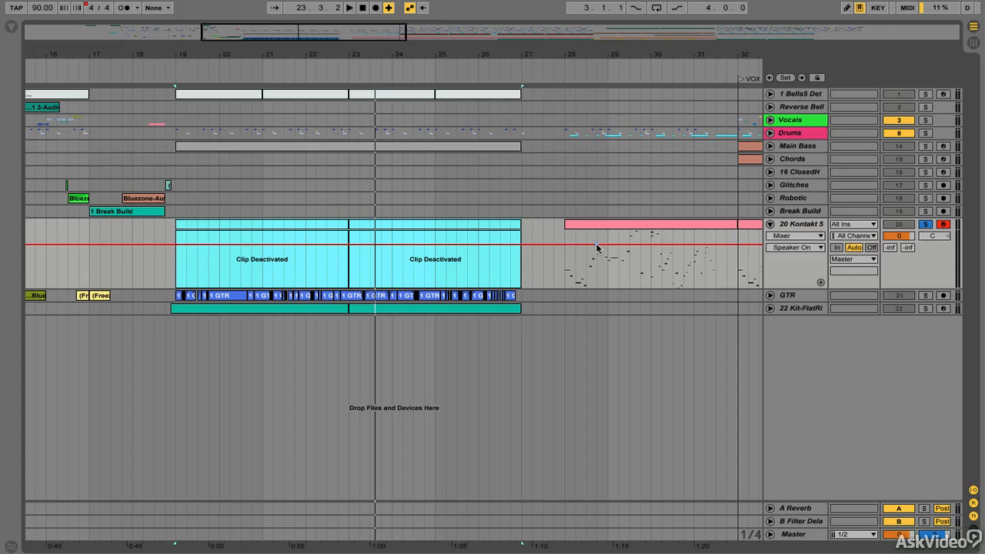
# - Solo and unfold the GTR track, and play its chopped audio clips from bar 19 to bar 27
pyautogui.click(924, 296)
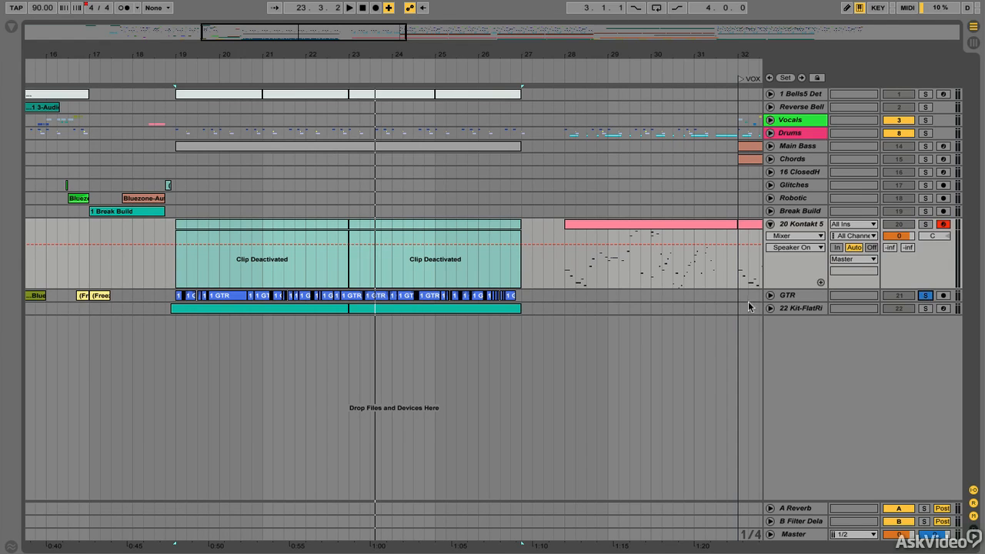
pyautogui.click(770, 296)
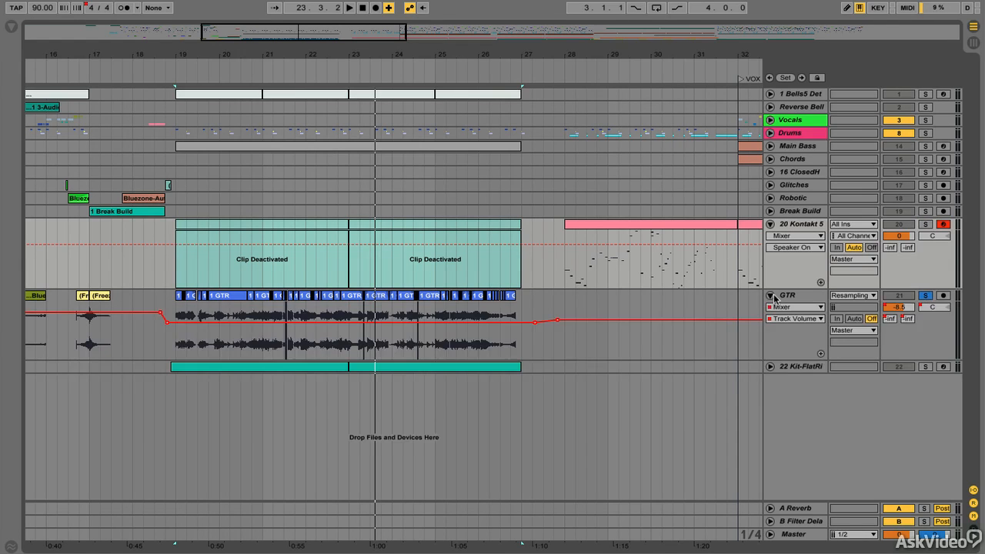
pyautogui.click(174, 341)
pyautogui.press('+')
pyautogui.press('+')
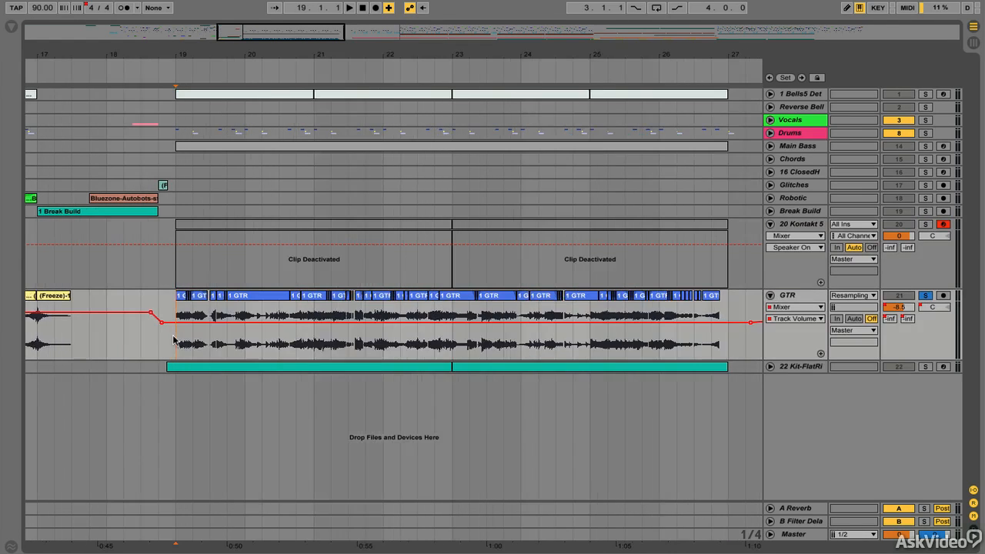
pyautogui.press('space')
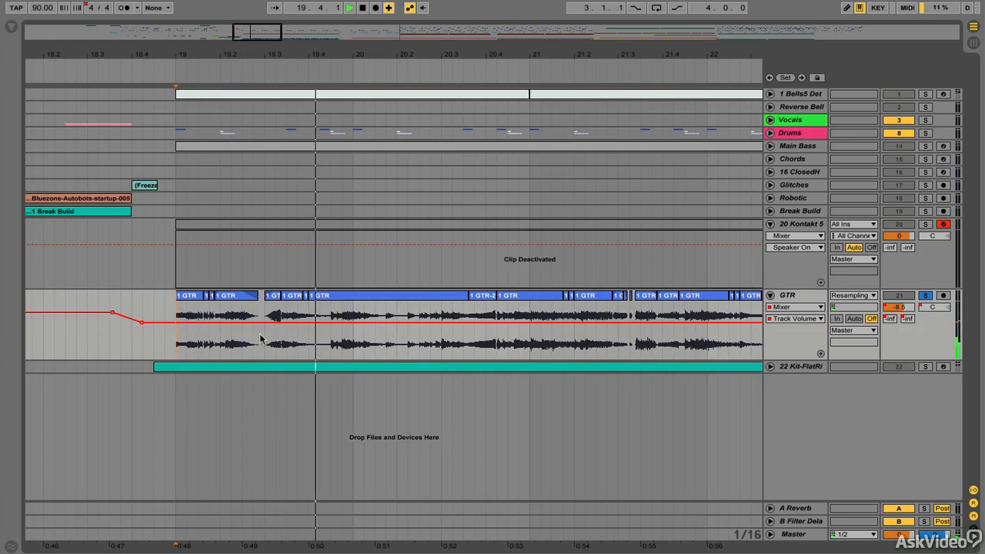
pyautogui.press('-')
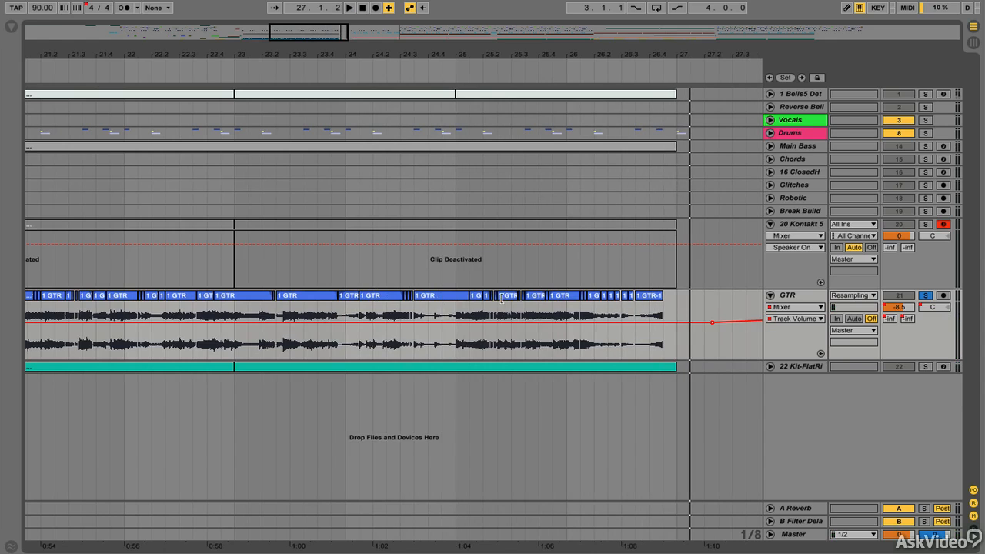
pyautogui.press('space')
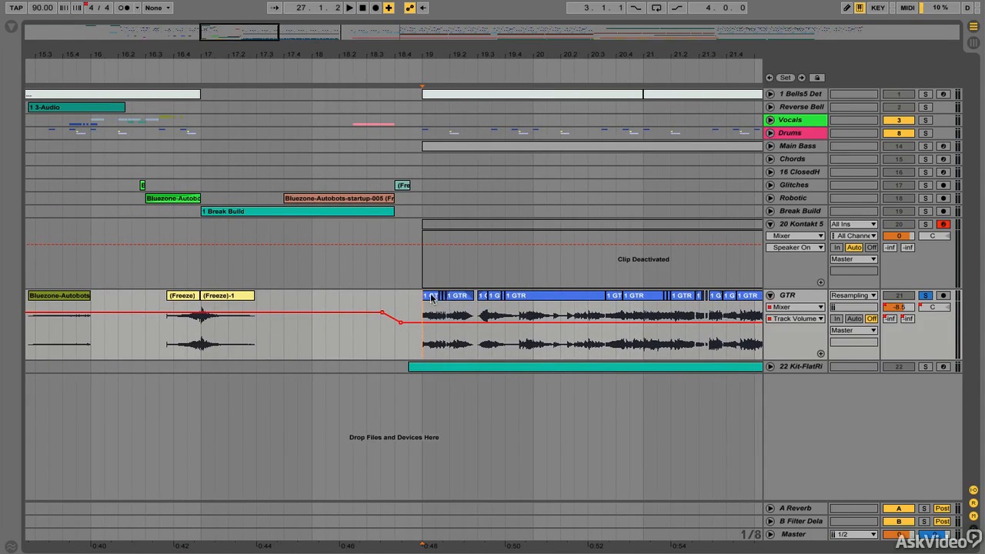
# - Open the first GTR audio clip's sample view at bar 19 and examine the short slice that follows it
pyautogui.doubleClick(431, 298)
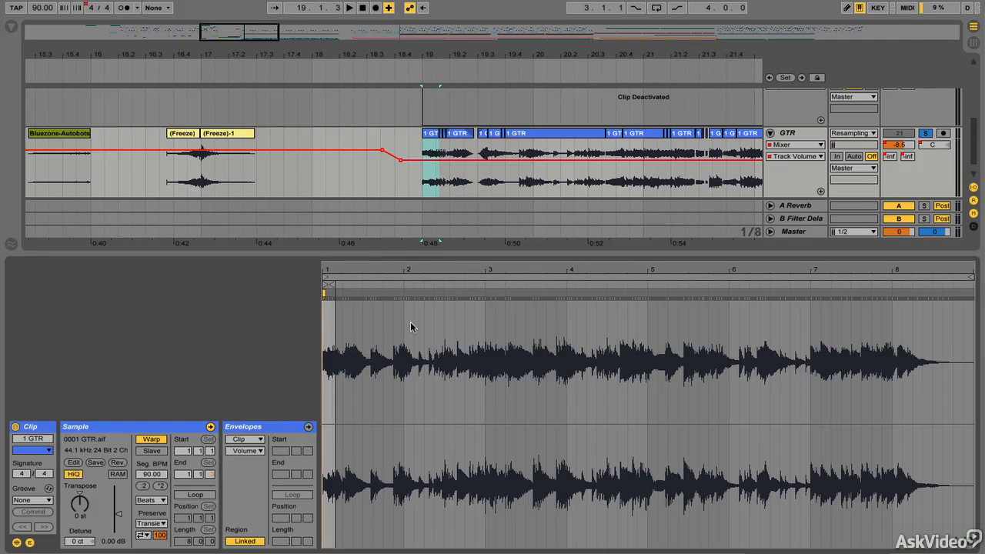
pyautogui.click(441, 137)
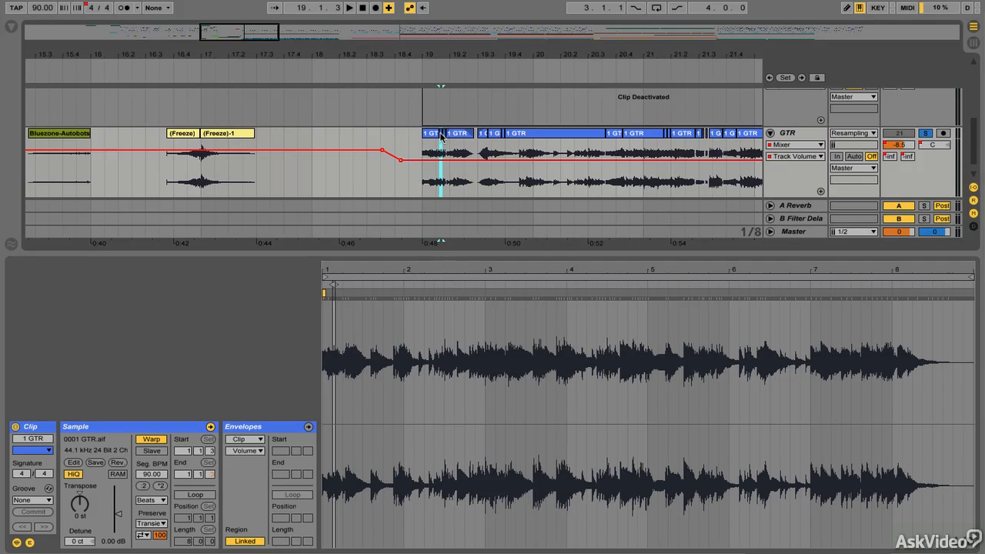
pyautogui.press('+')
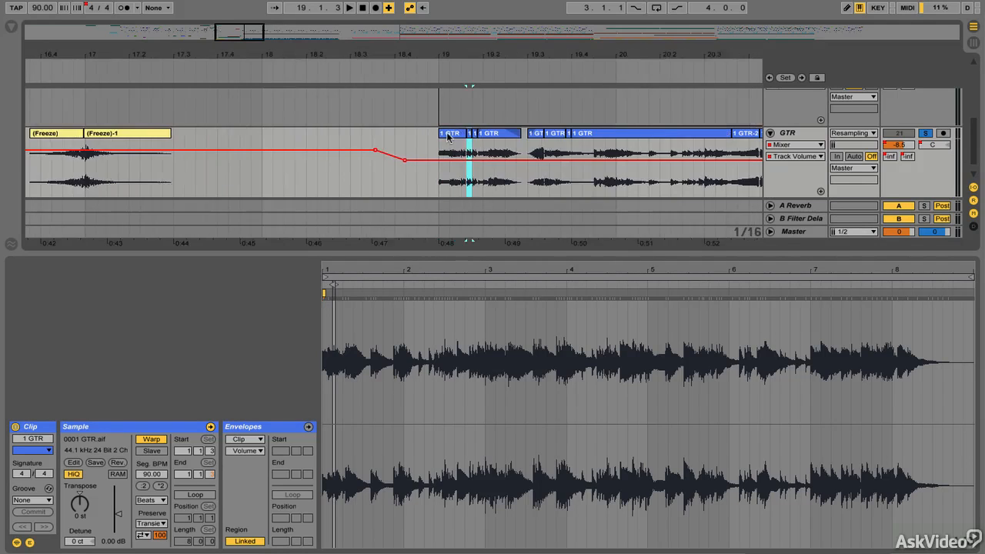
# - Play the GTR slices from just after bar 19 and display the fades on the track's audio clips
pyautogui.click(491, 150)
pyautogui.press('space')
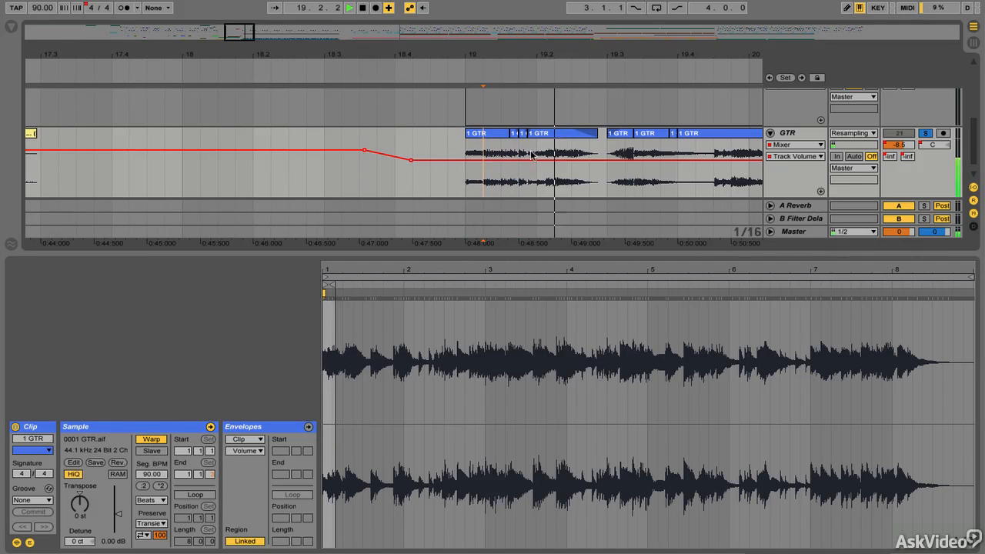
pyautogui.hotkey('ctrl', 'alt', 'f')
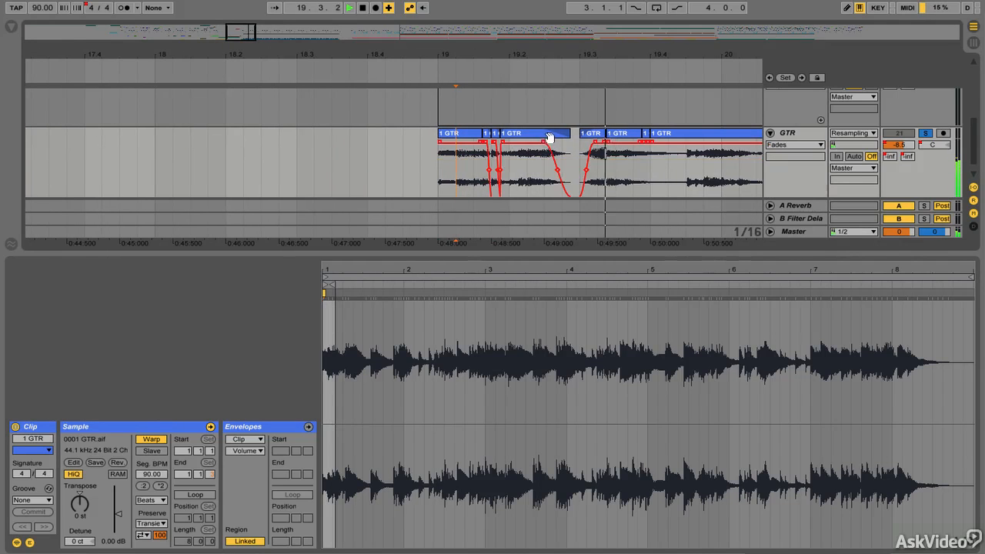
pyautogui.scroll(1, 539, 145)
pyautogui.press('space')
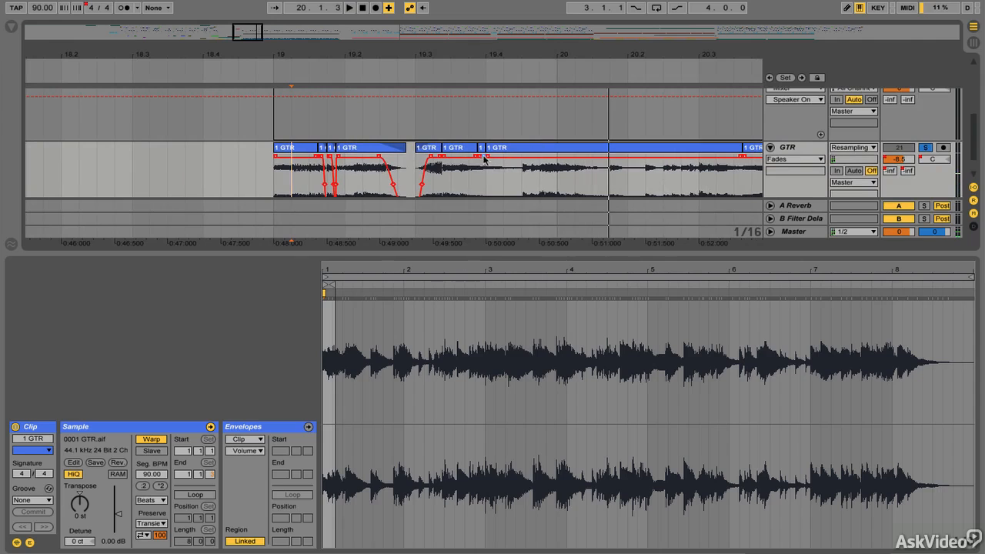
# - Inspect the short GTR slice before beat 19.4 and play the track from the slice ahead of it
pyautogui.click(482, 152)
pyautogui.click(469, 164)
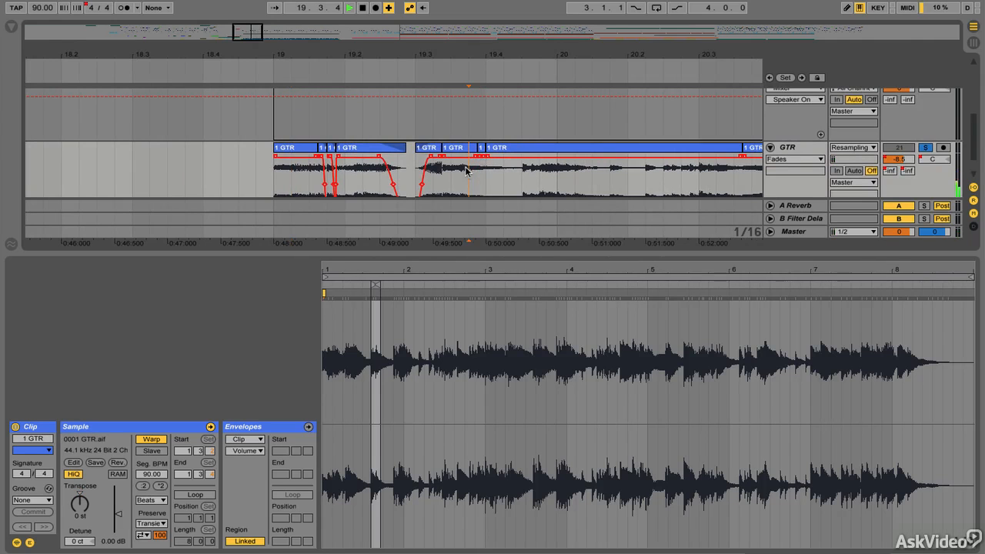
pyautogui.press('space')
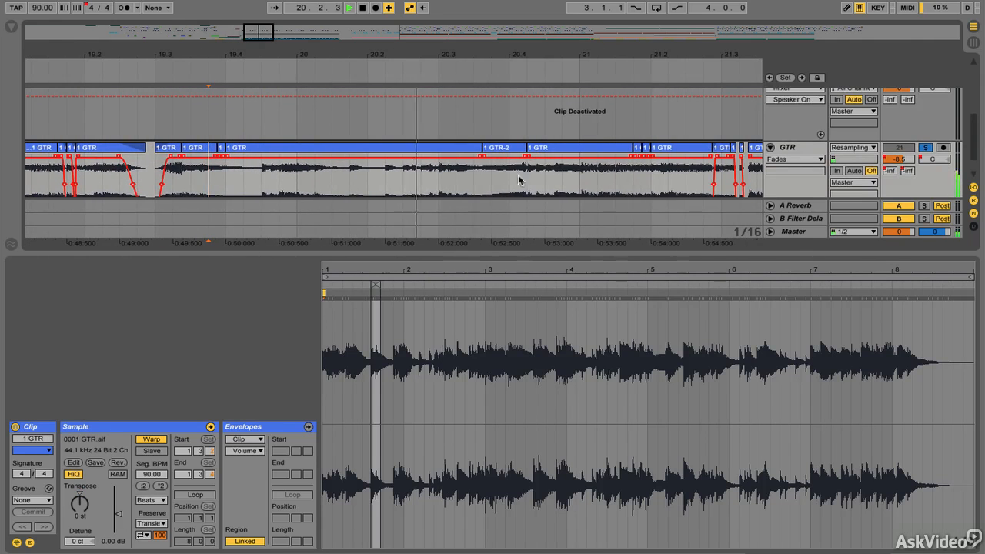
pyautogui.press('space')
# - Examine the 1 GTR-2 clip's sample before bar 21 and play the GTR track from just after that clip
pyautogui.click(504, 149)
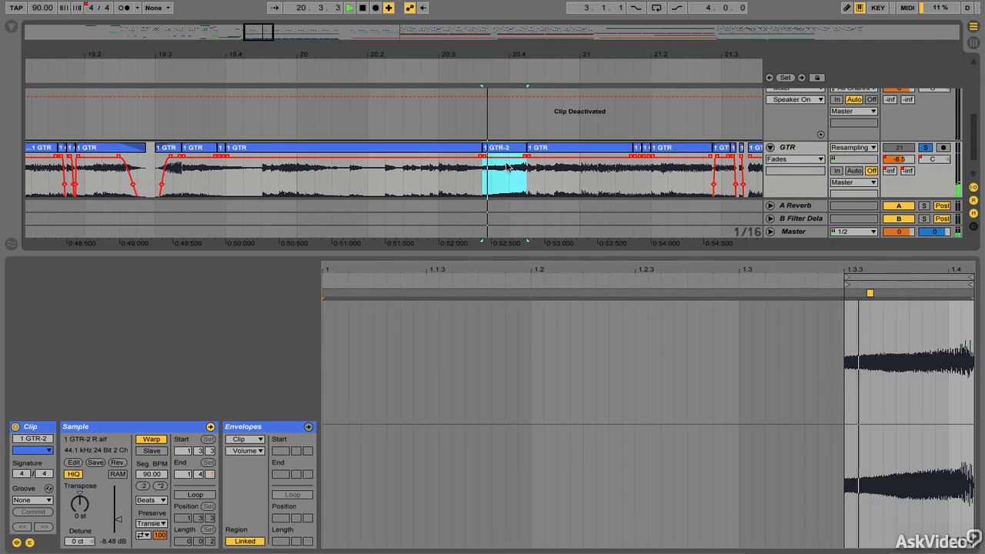
pyautogui.click(538, 173)
pyautogui.press('space')
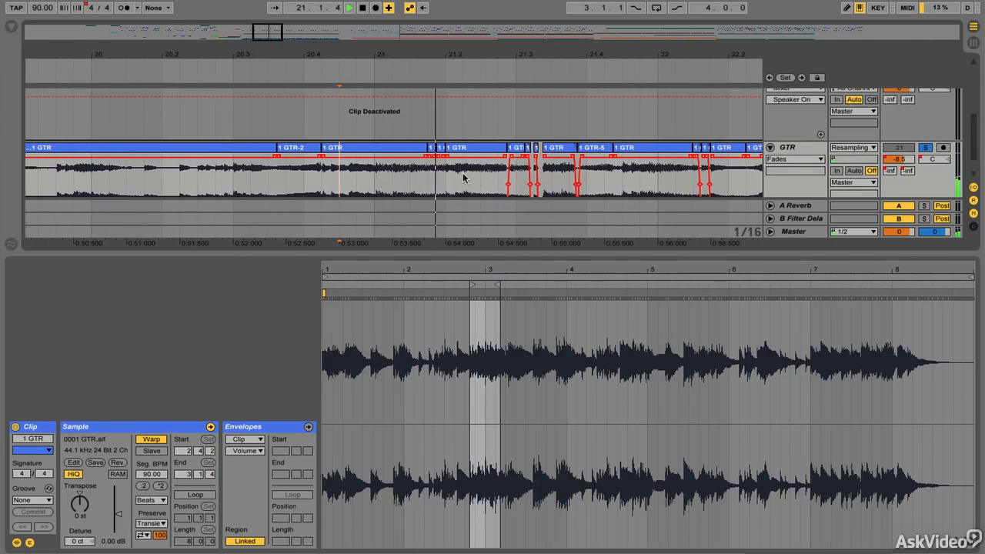
# - Examine the short 1 GTR-4 slice after beat 21.3 and play the GTR track from just before it and onward into bar 22
pyautogui.press('space')
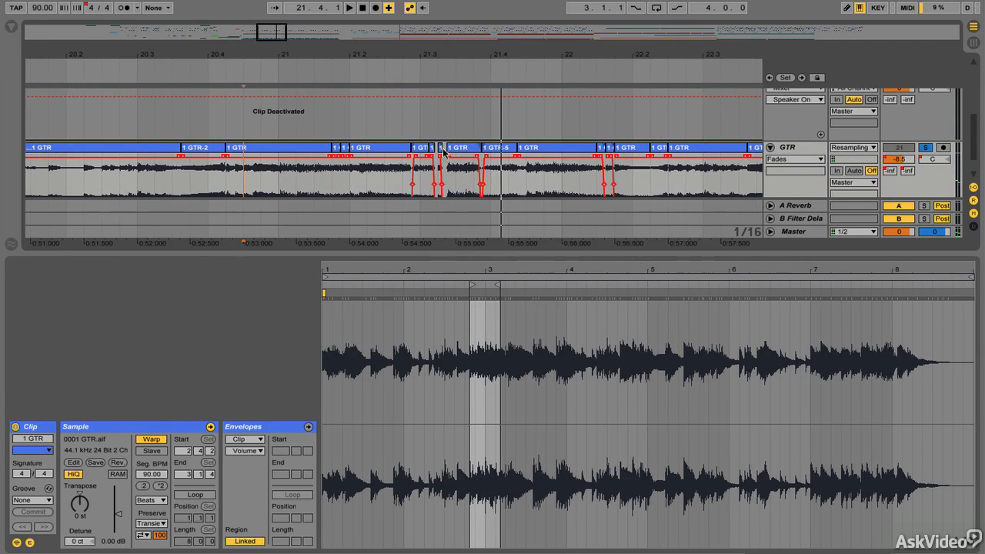
pyautogui.click(440, 148)
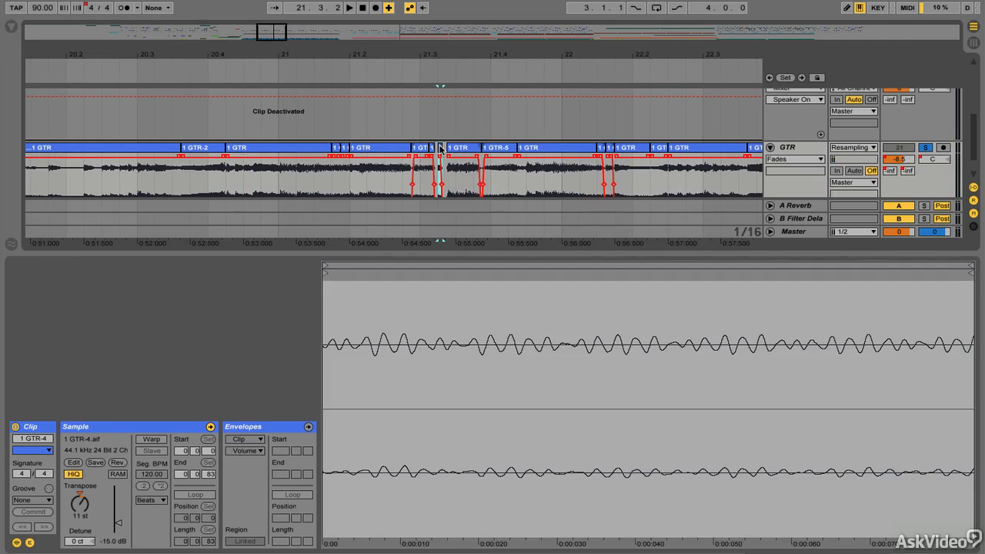
pyautogui.click(403, 170)
pyautogui.press('space')
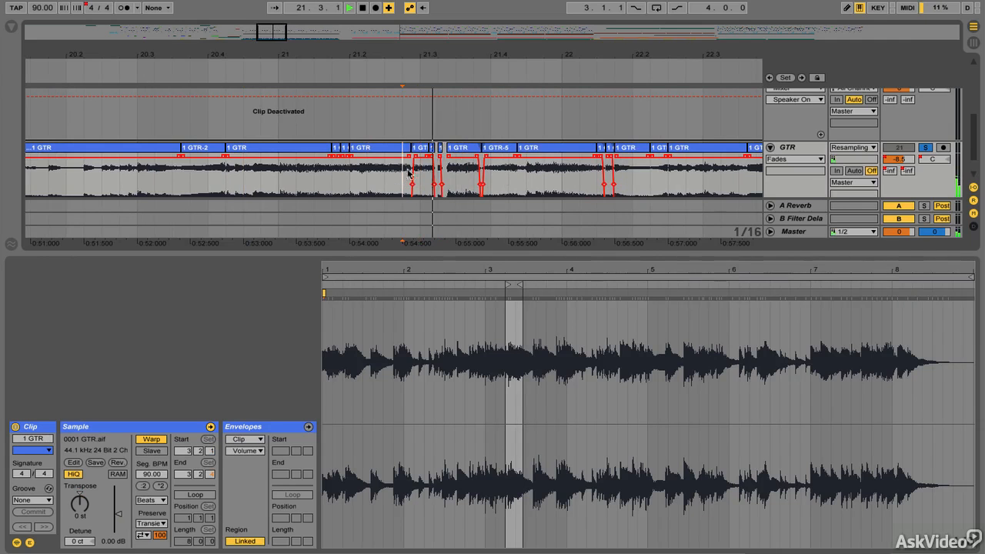
pyautogui.click(493, 168)
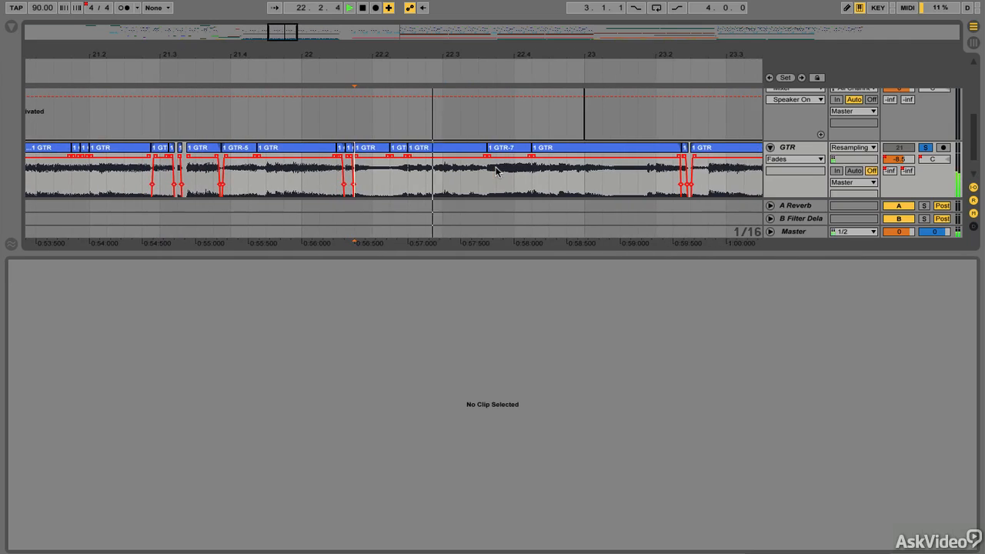
# - Hide the clip details and reactivate the two deactivated MIDI clips from bar 19 to bar 27 on the 20 Kontakt 5 track
pyautogui.doubleClick(506, 254)
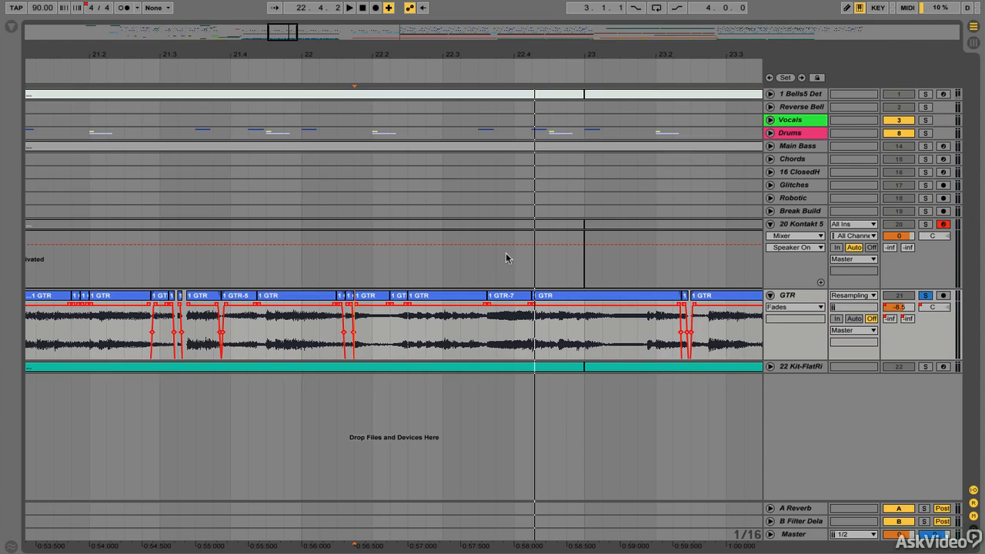
pyautogui.hscroll(-5, 471, 296)
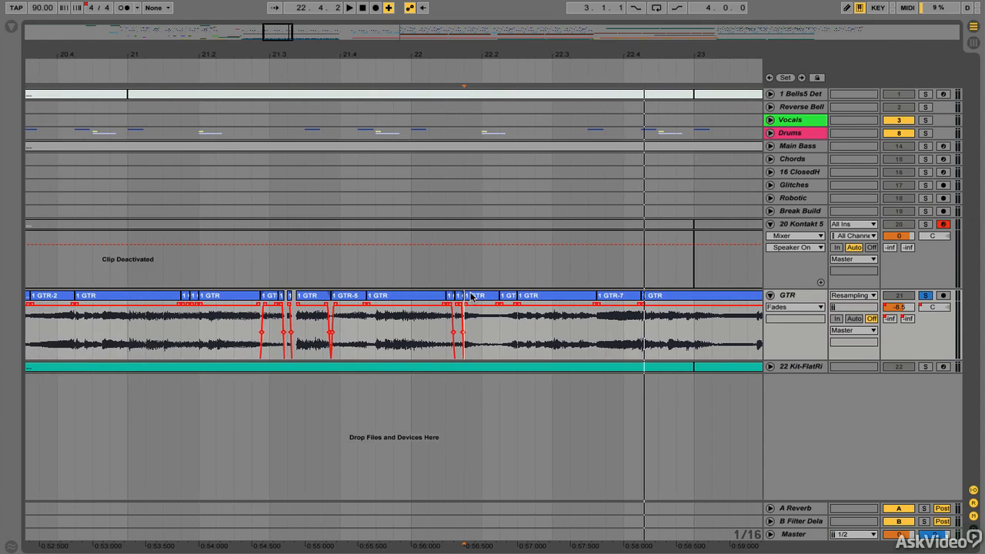
pyautogui.click(310, 223)
pyautogui.press('-')
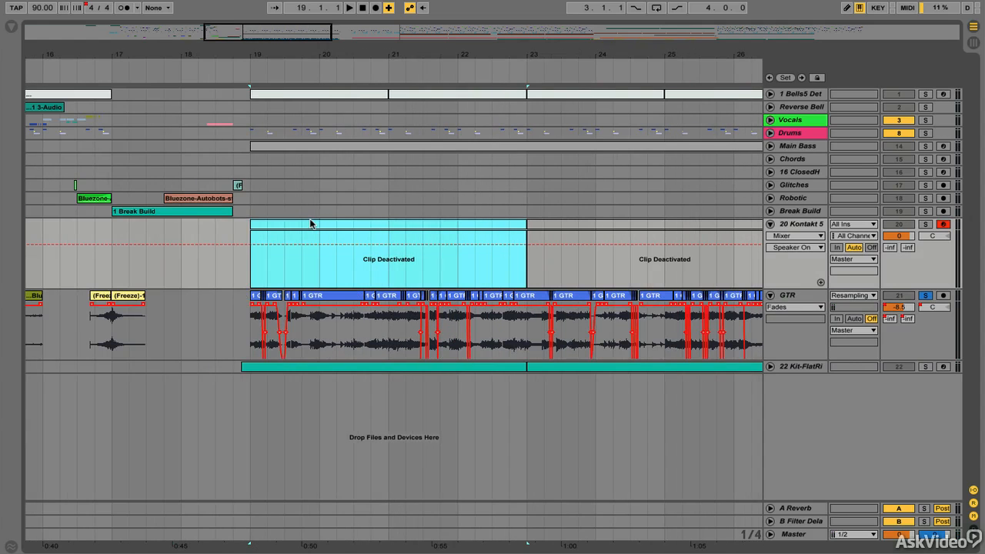
pyautogui.keyDown('shift'); pyautogui.click(551, 226); pyautogui.keyUp('shift')
pyautogui.press('0')
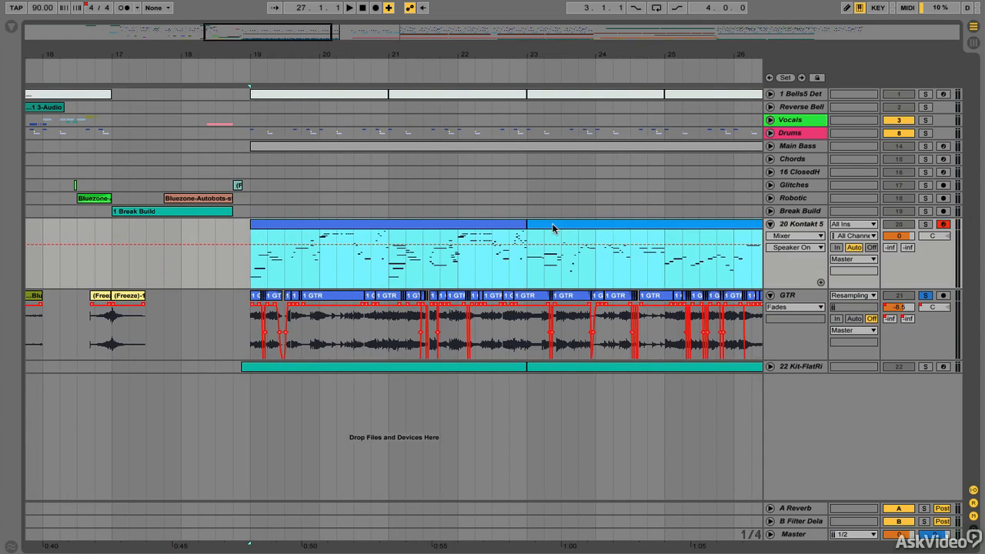
# - Open the Kontakt 5 instrument window from the track's device and show the Melodic instruments of the Fractured library
pyautogui.press('-')
pyautogui.hotkey('shift', 'Tab')
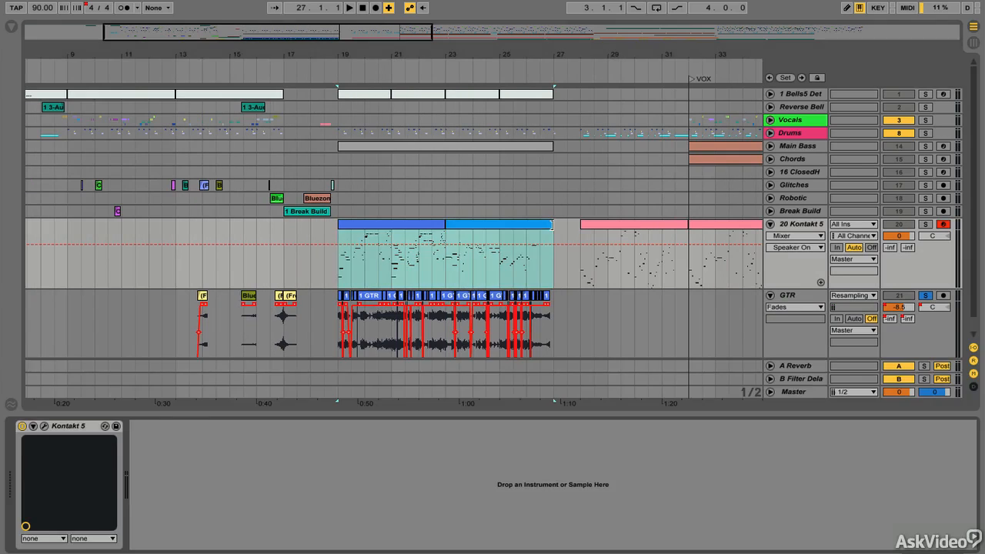
pyautogui.click(44, 426)
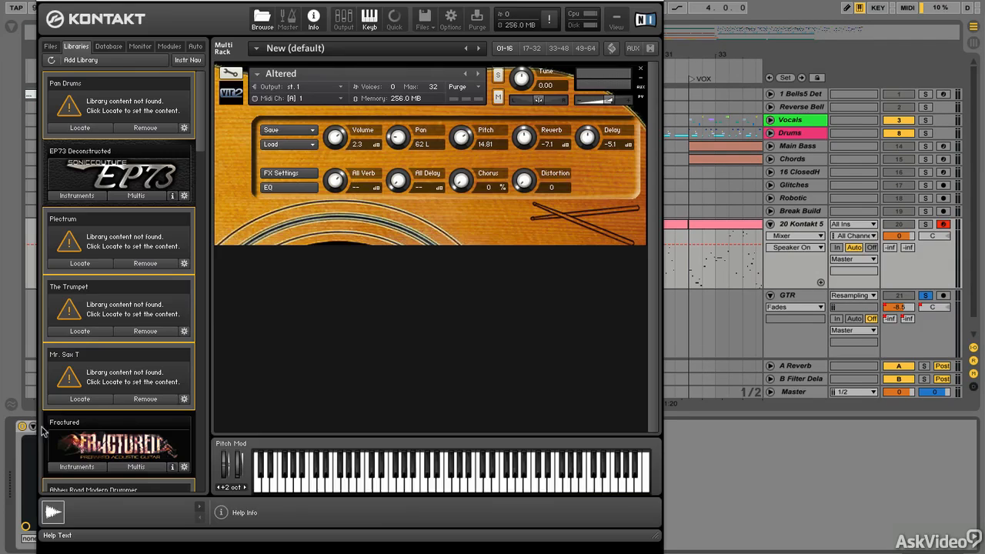
pyautogui.scroll(-1, 91, 377)
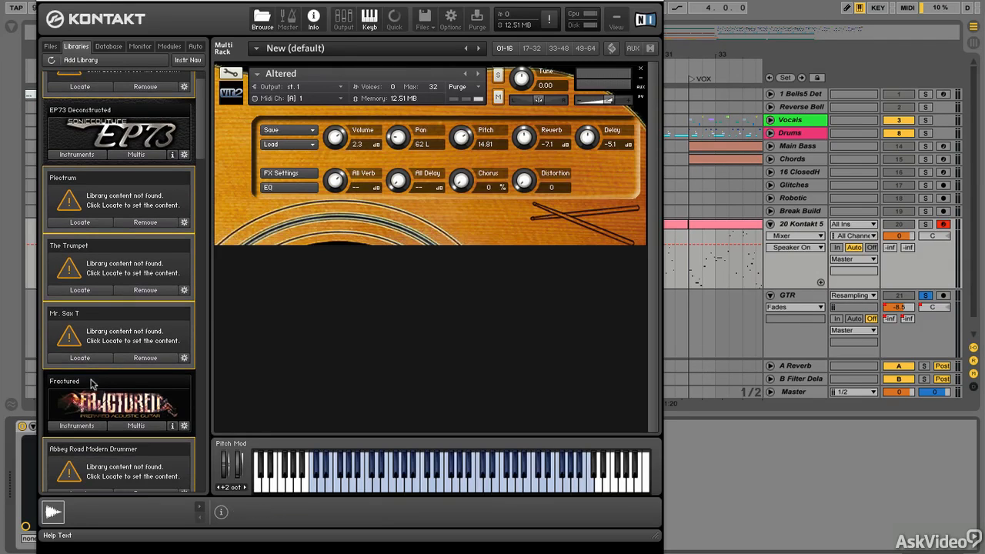
pyautogui.click(77, 426)
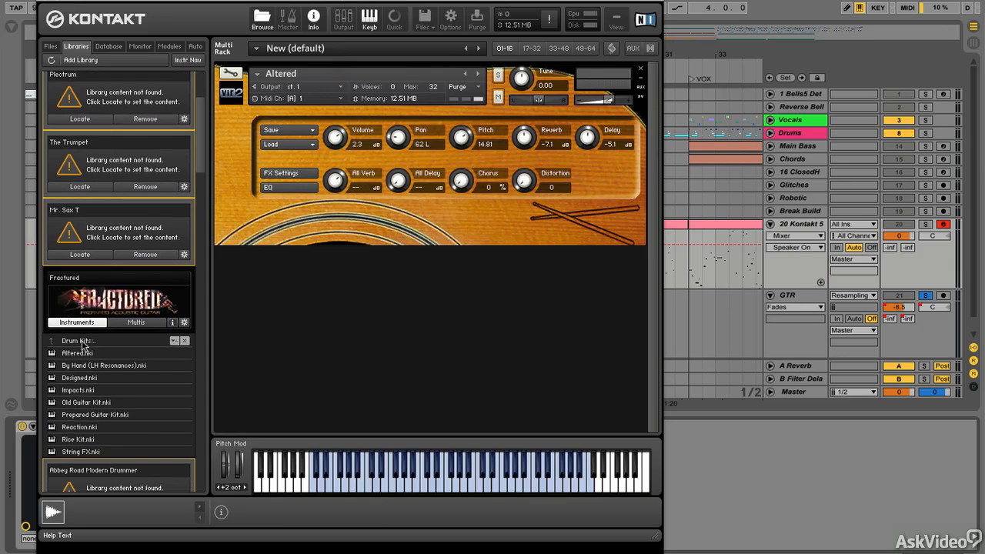
pyautogui.click(83, 343)
pyautogui.click(86, 365)
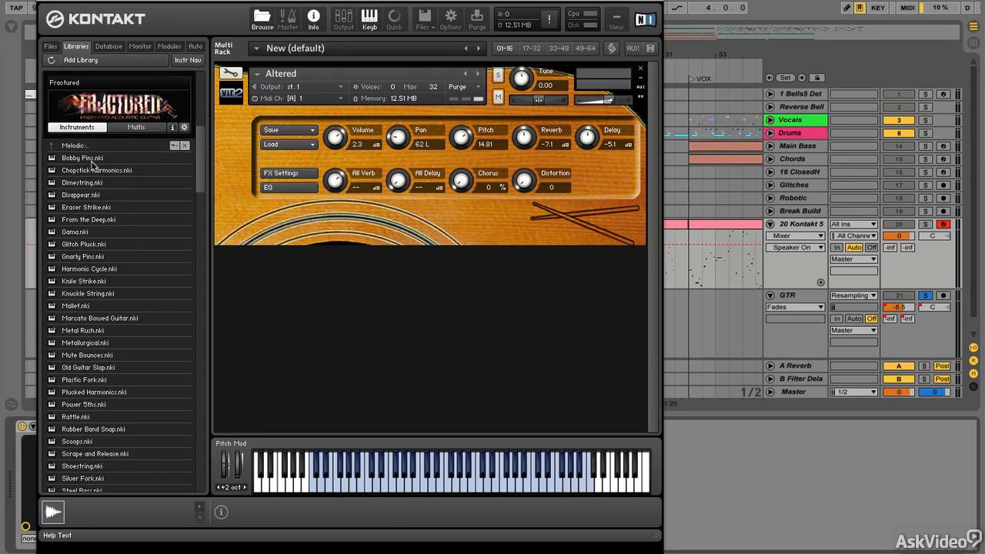
# - Audition Bobby Pins.nki on port A channel 1 with Altered muted and the 20 Kontakt 5 track soloed, and remove Bobby Pins
pyautogui.doubleClick(86, 158)
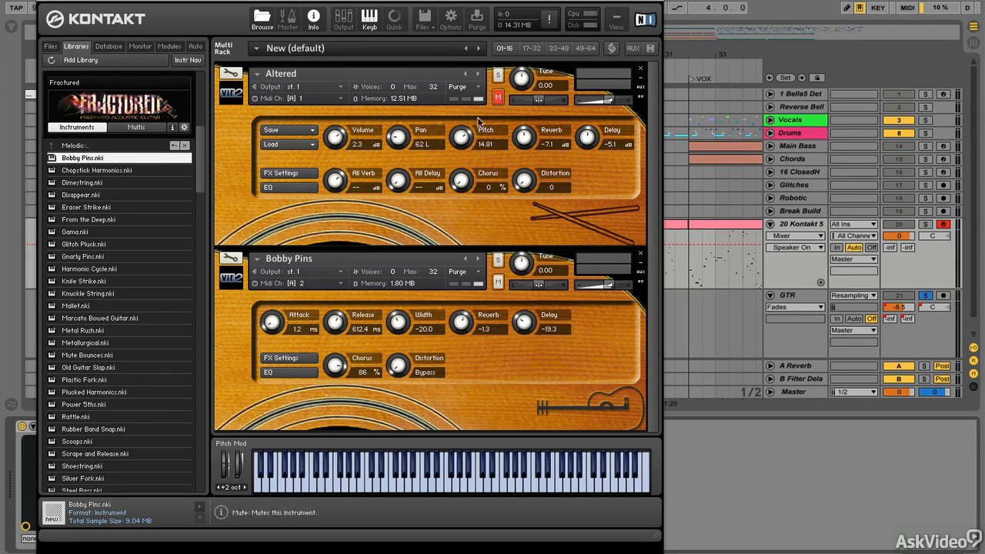
pyautogui.click(497, 97)
pyautogui.click(316, 283)
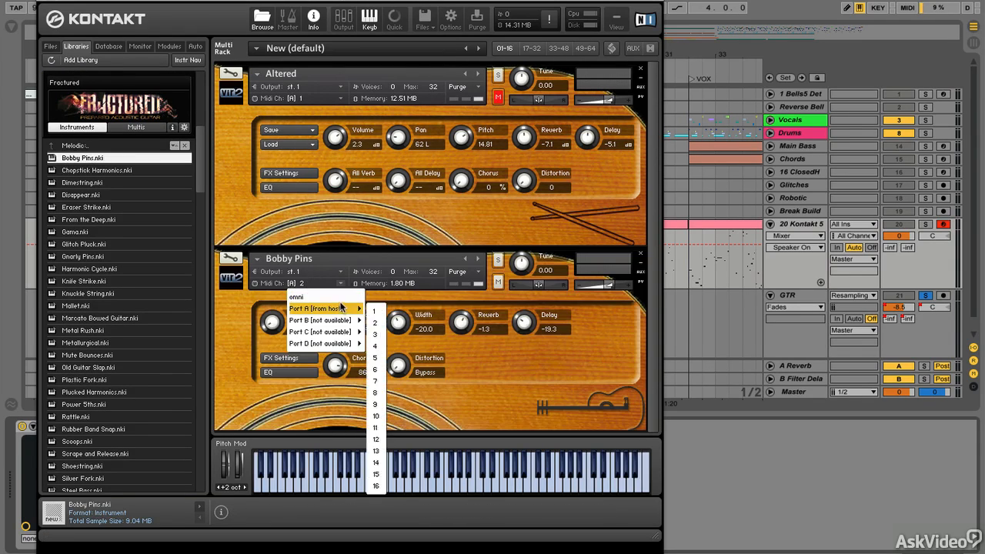
pyautogui.click(377, 311)
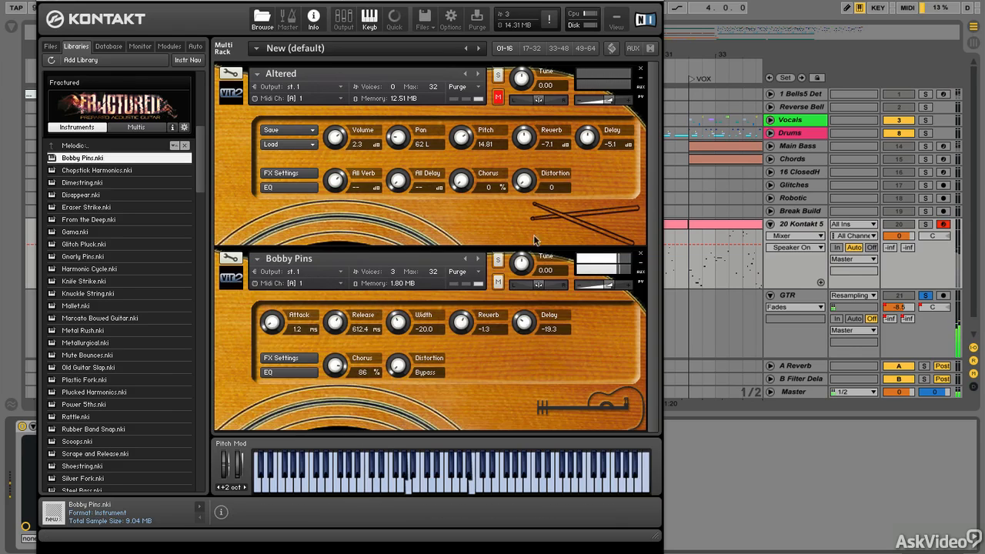
pyautogui.click(927, 224)
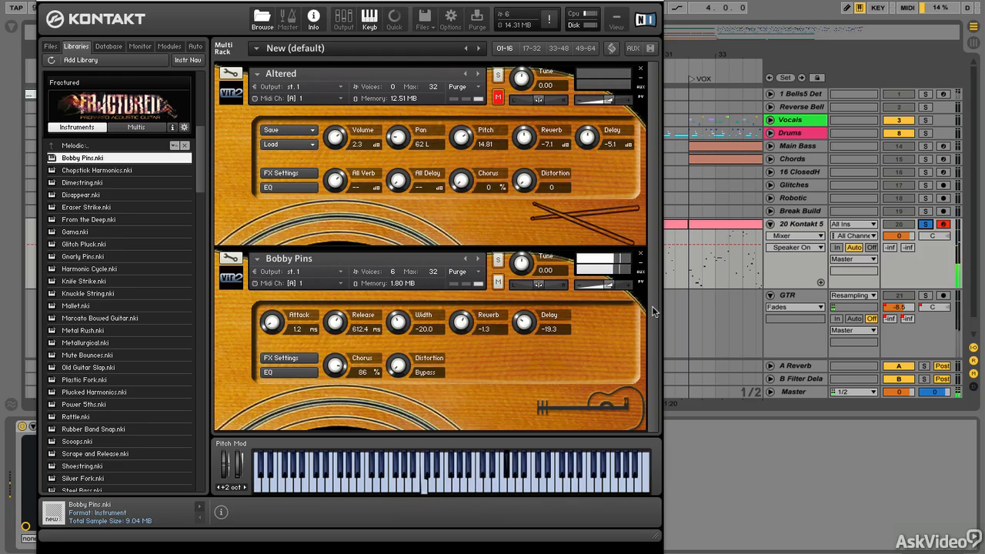
pyautogui.click(640, 257)
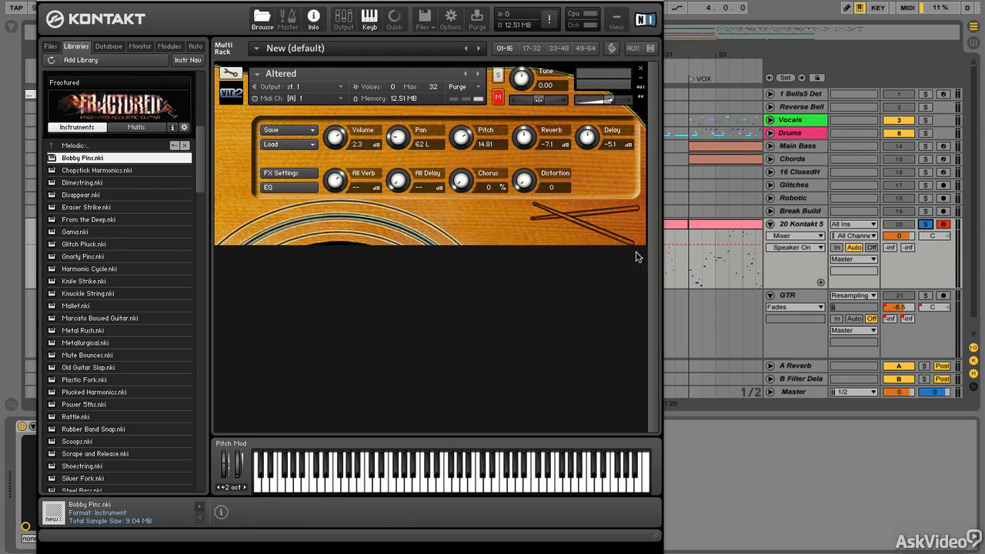
# - Load Chopstick Harmonics.nki into the rack and set its MIDI channel to port A, channel 1
pyautogui.moveTo(101, 170); pyautogui.dragTo(304, 287)
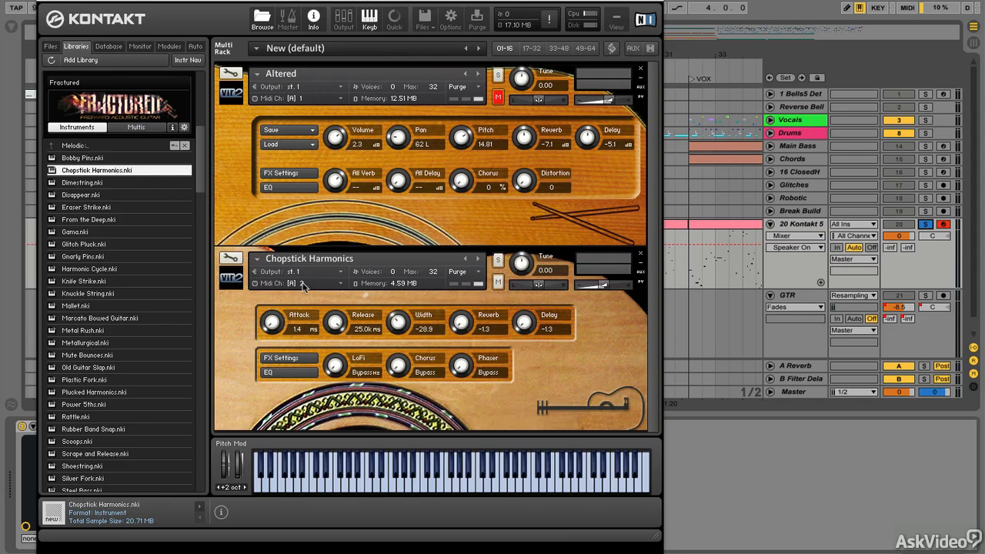
pyautogui.click(340, 283)
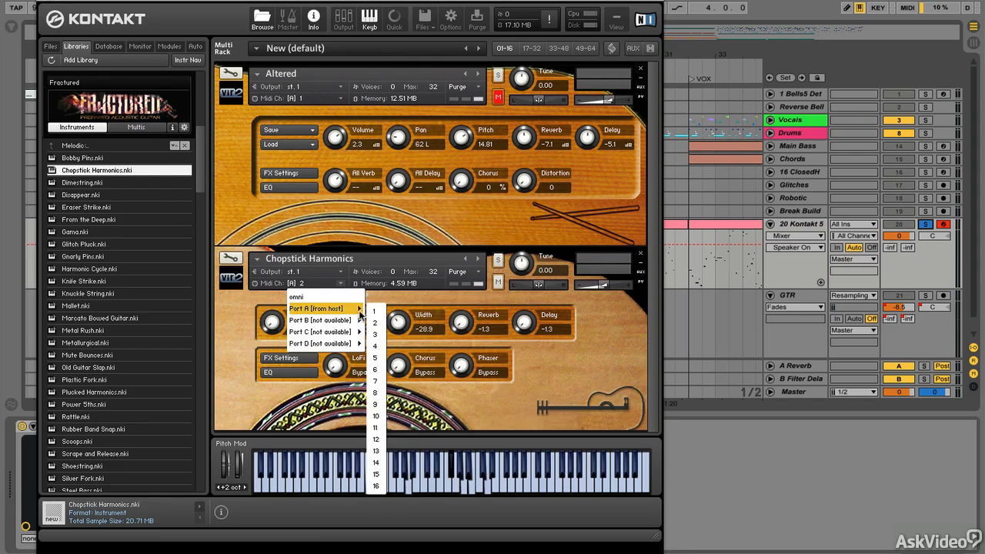
pyautogui.click(376, 311)
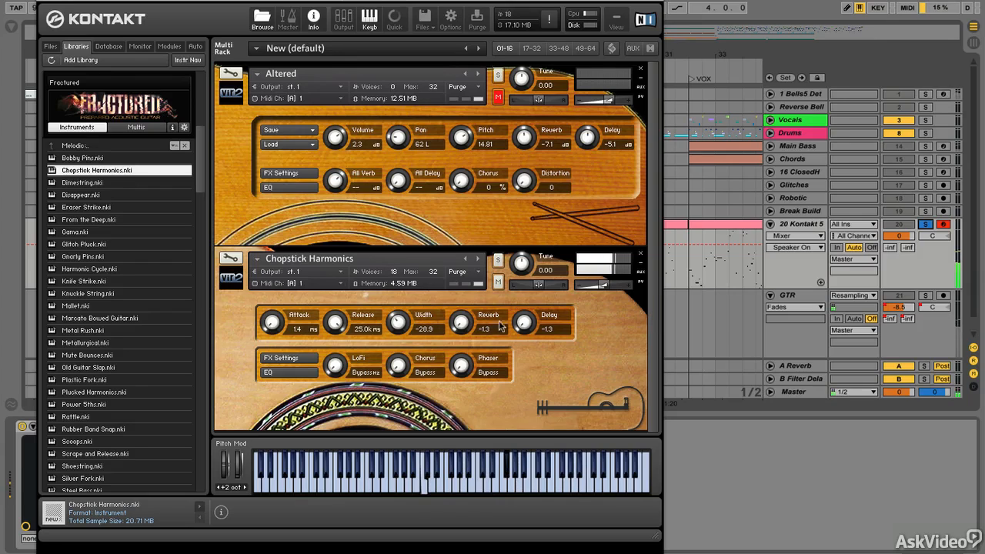
# - Audition Chopstick Harmonics with Delay and Reverb turned down to Bypass, and remove the instrument from the rack
pyautogui.moveTo(523, 324); pyautogui.dragTo(518, 375)
pyautogui.moveTo(466, 336); pyautogui.dragTo(459, 373)
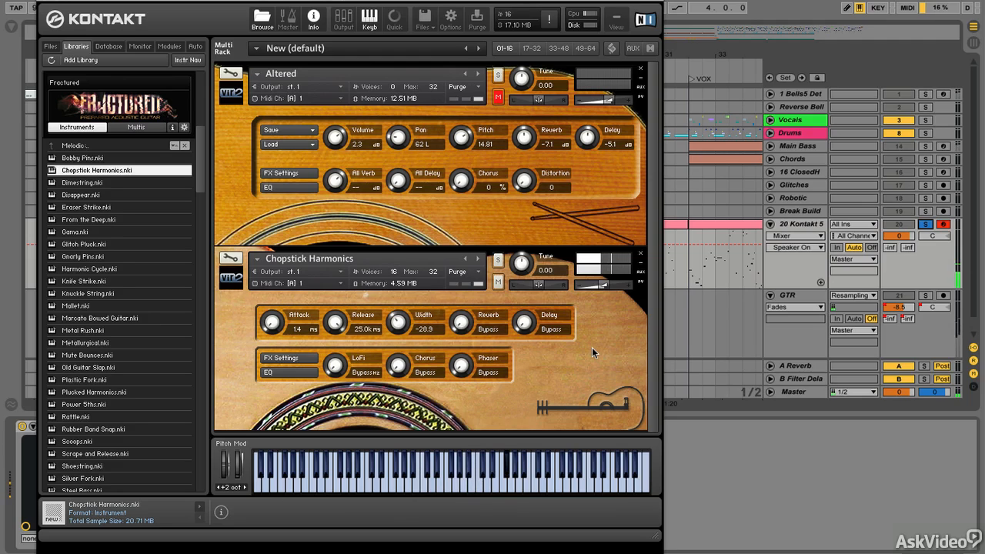
pyautogui.click(640, 257)
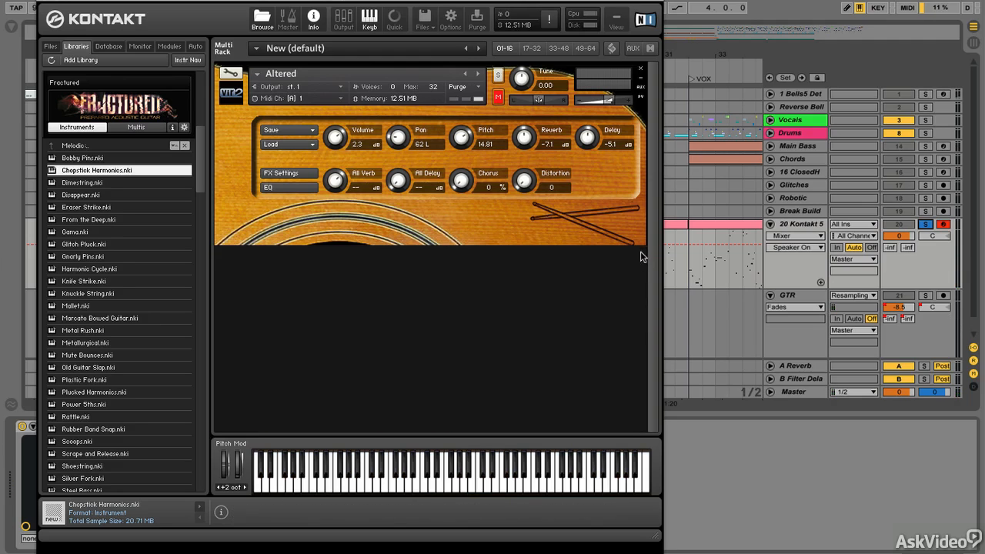
# - Load Knife Strike.nki into the rack and set its MIDI channel to port A, channel 1
pyautogui.click(94, 293)
pyautogui.doubleClick(84, 281)
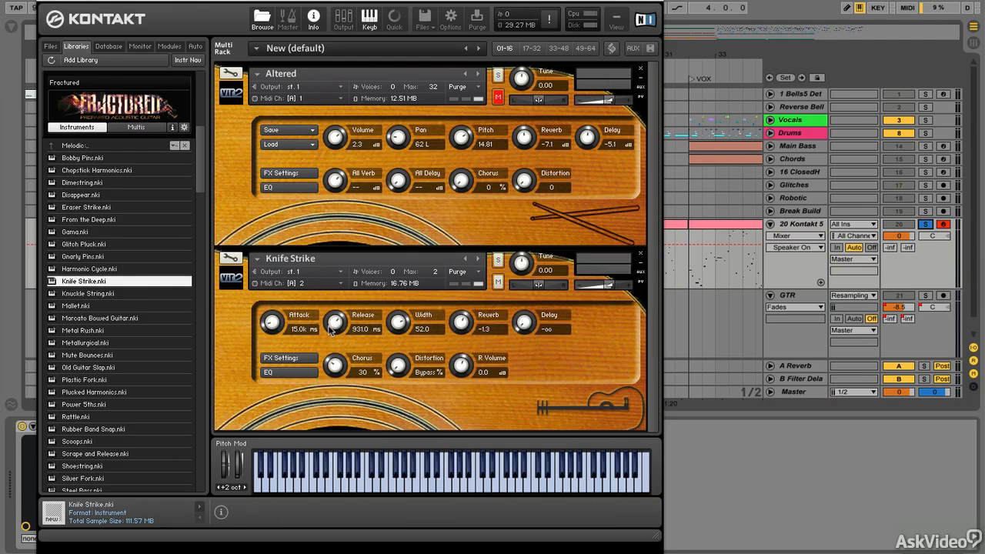
pyautogui.click(339, 283)
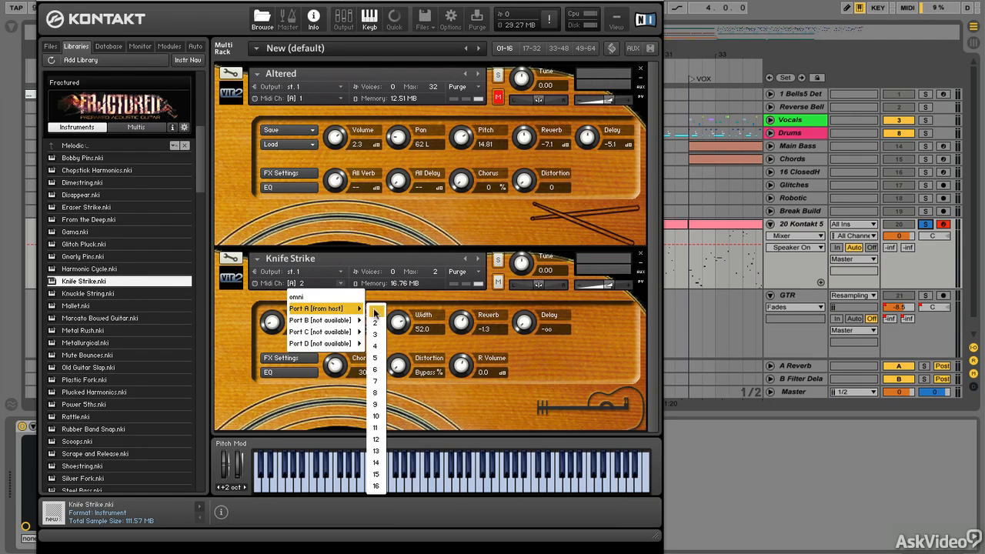
pyautogui.click(377, 314)
# - Audition Knife Strike with Delay and Reverb turned down to Bypass, and remove the instrument from the rack
pyautogui.moveTo(523, 324); pyautogui.dragTo(525, 344)
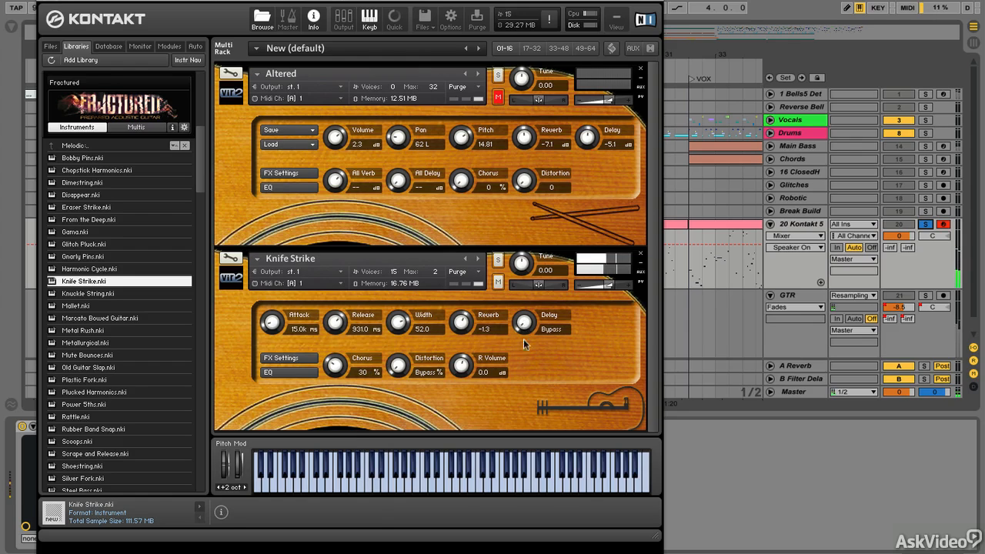
pyautogui.moveTo(461, 322); pyautogui.dragTo(457, 370)
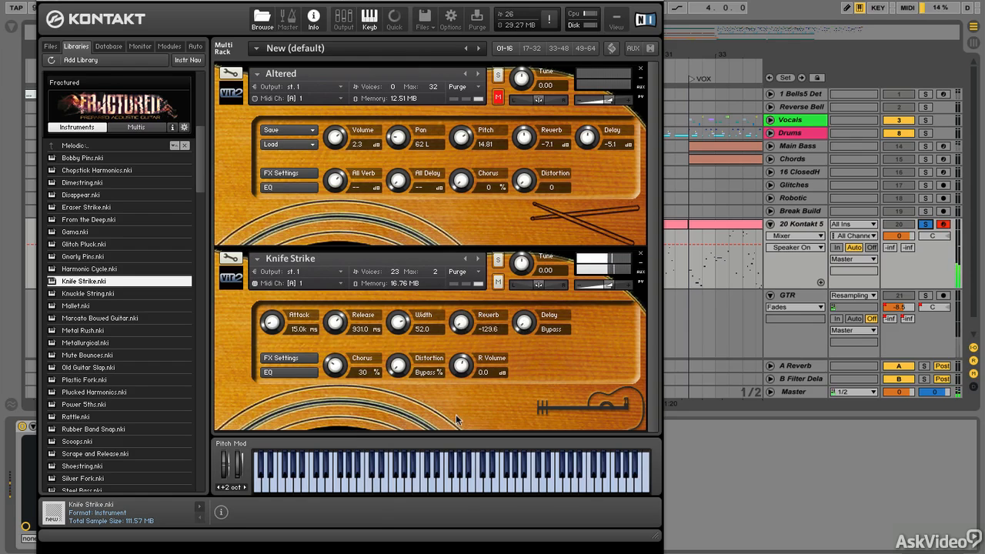
pyautogui.moveTo(456, 414); pyautogui.dragTo(455, 416)
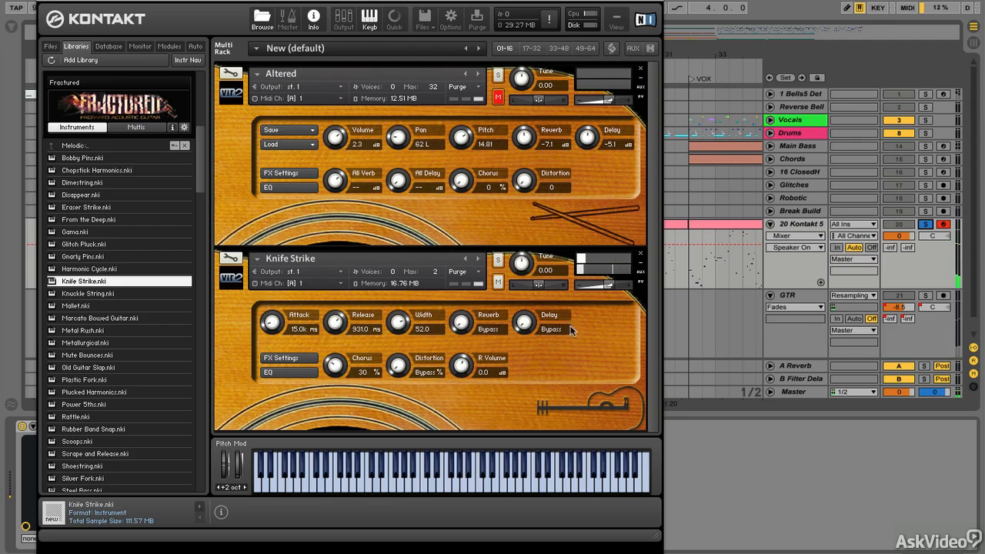
pyautogui.click(640, 256)
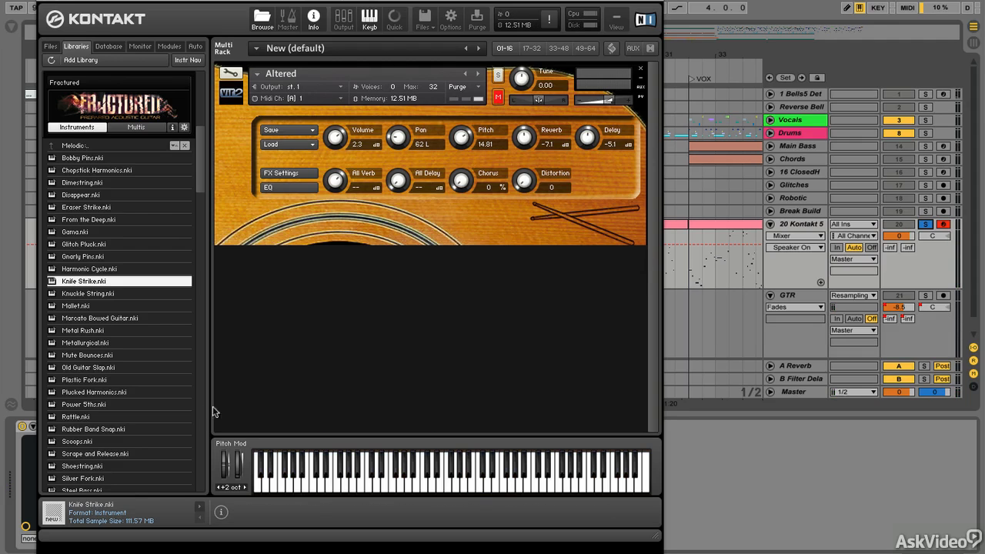
# - Load Plucked Harmonics.nki into the rack and set its MIDI channel to port A, channel 1
pyautogui.doubleClick(115, 392)
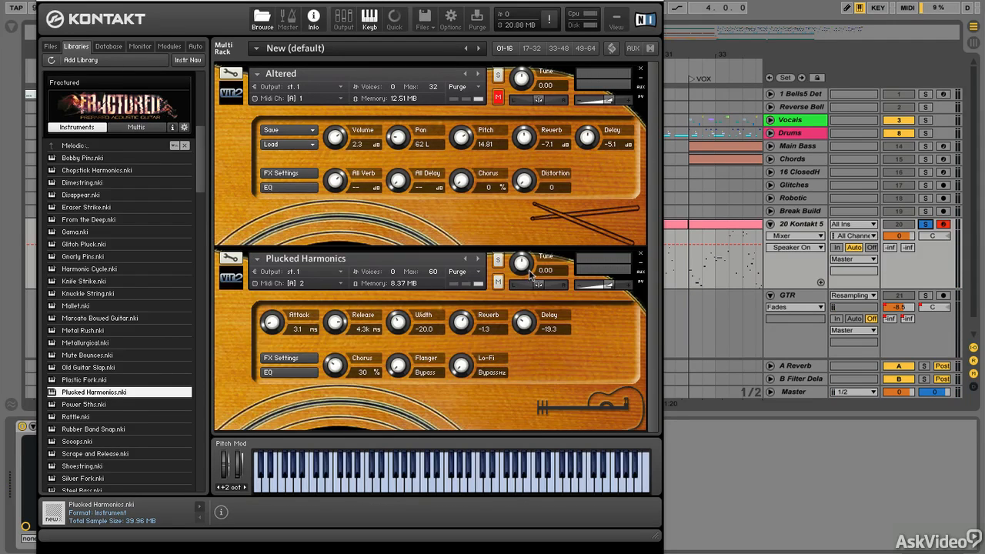
pyautogui.click(300, 283)
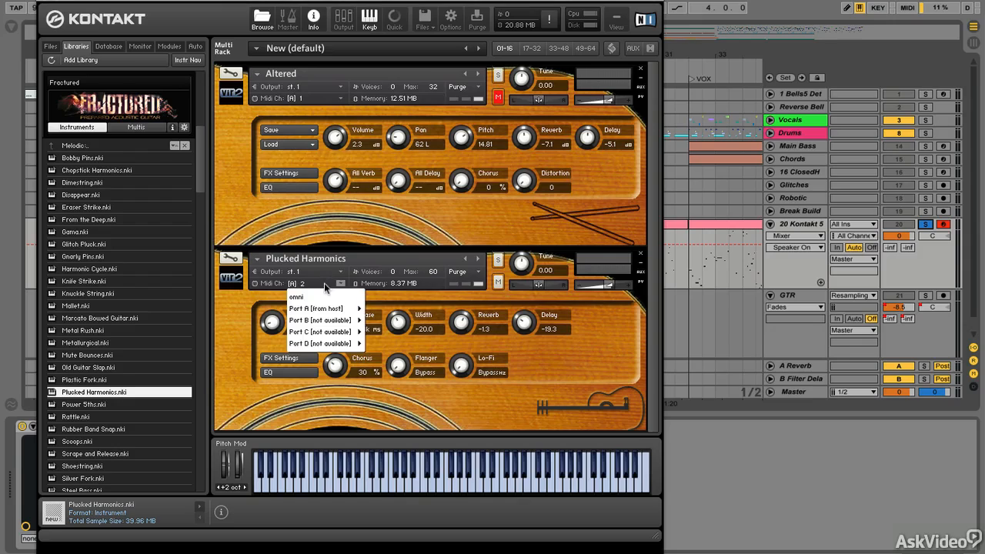
pyautogui.click(375, 313)
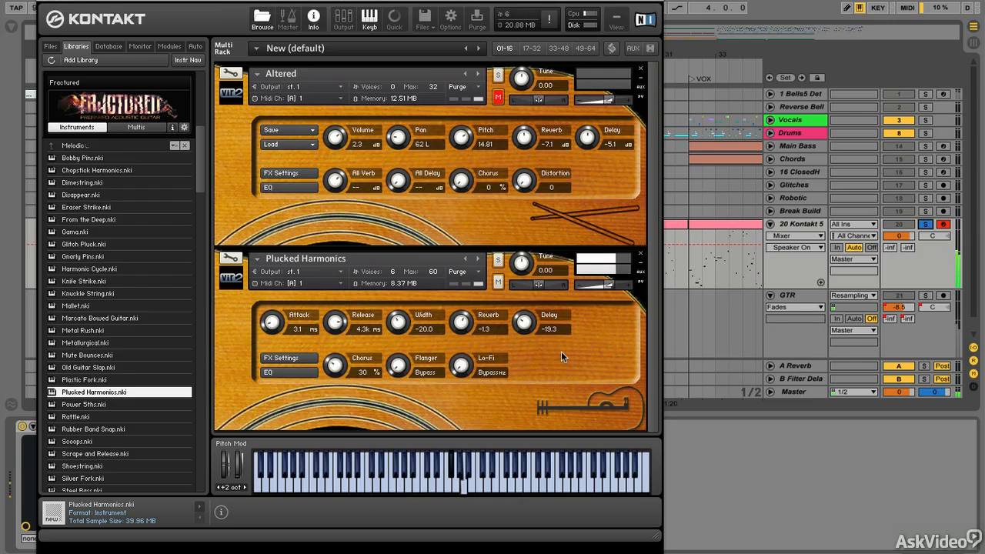
# - Audition Plucked Harmonics with Delay and Reverb turned down to Bypass, and remove the instrument from the rack
pyautogui.moveTo(524, 323); pyautogui.dragTo(522, 399)
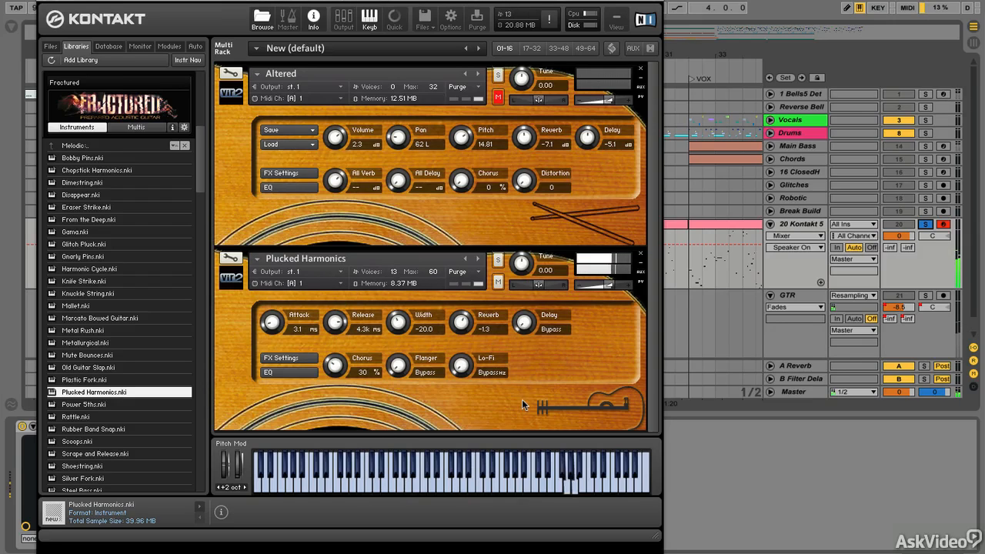
pyautogui.moveTo(465, 334); pyautogui.dragTo(468, 431)
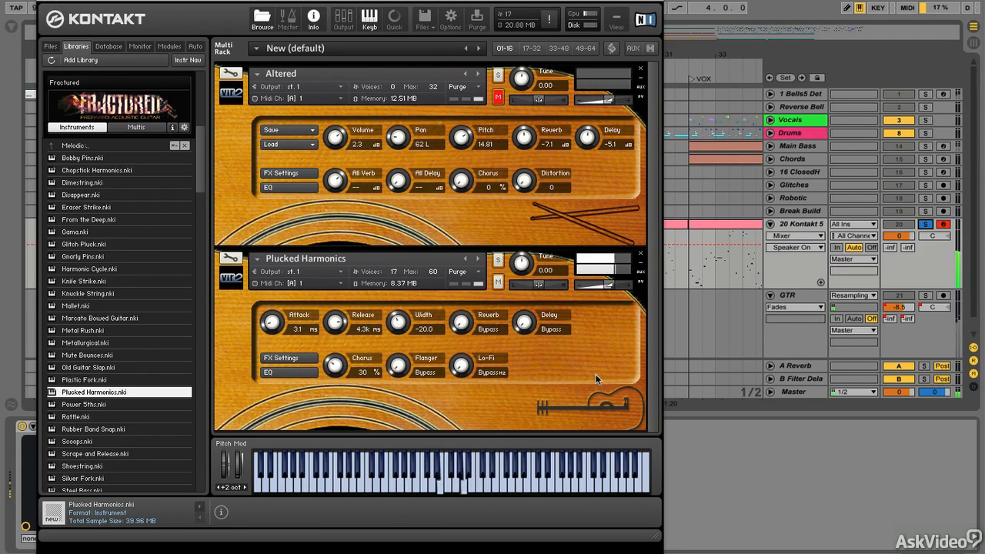
pyautogui.moveTo(633, 263)
pyautogui.click(641, 256)
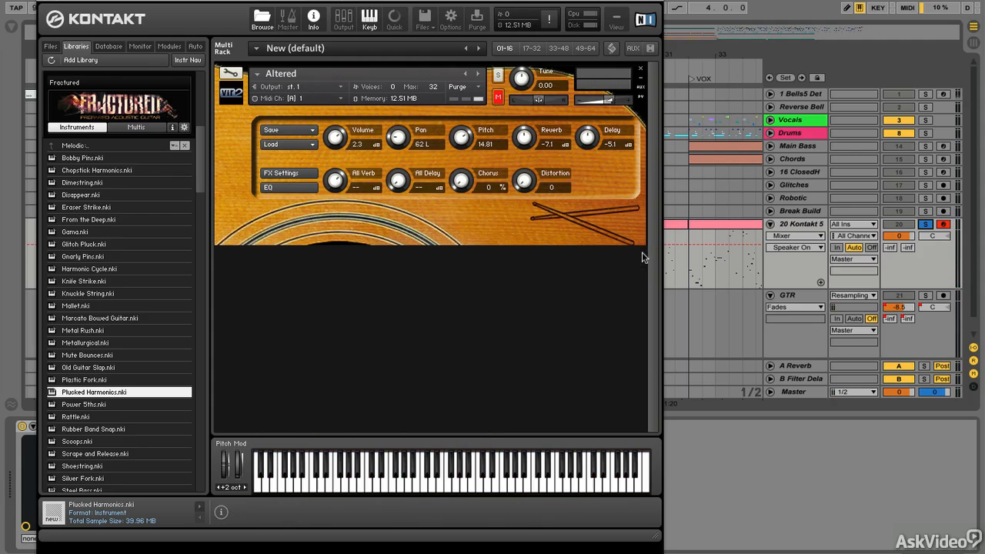
# - Close the instrument window and deactivate the two Kontakt 5 MIDI clips spanning bars 19 to 27
pyautogui.click(44, 3)
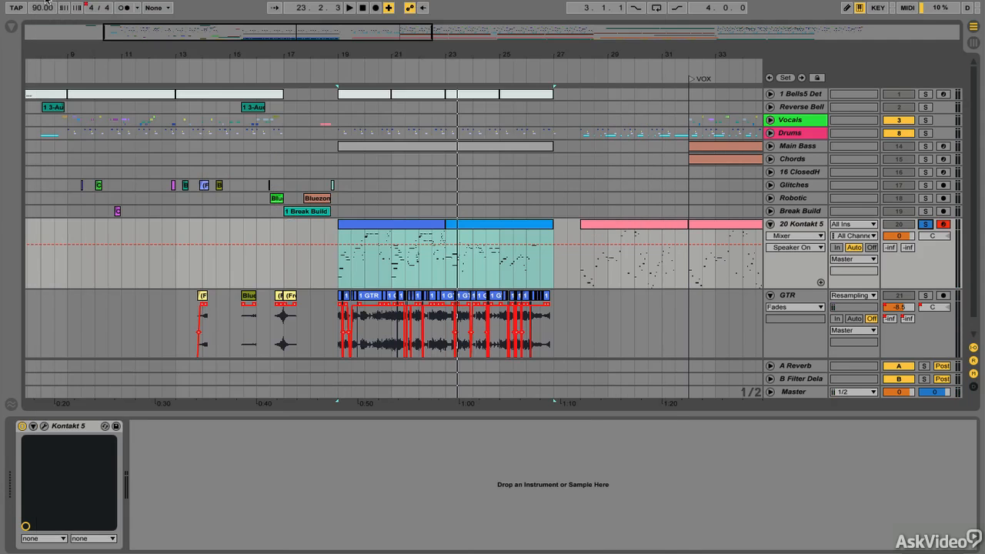
pyautogui.click(343, 269)
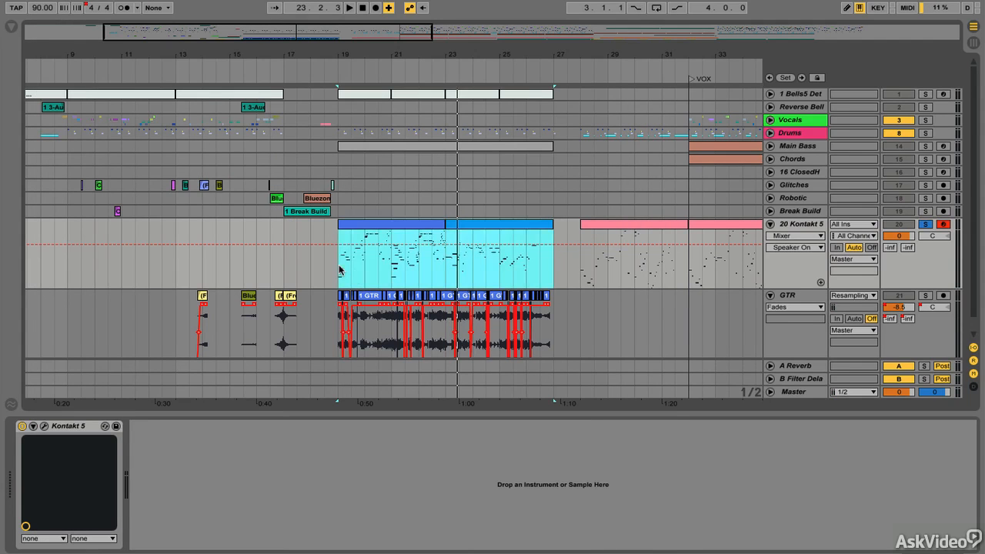
pyautogui.press('0')
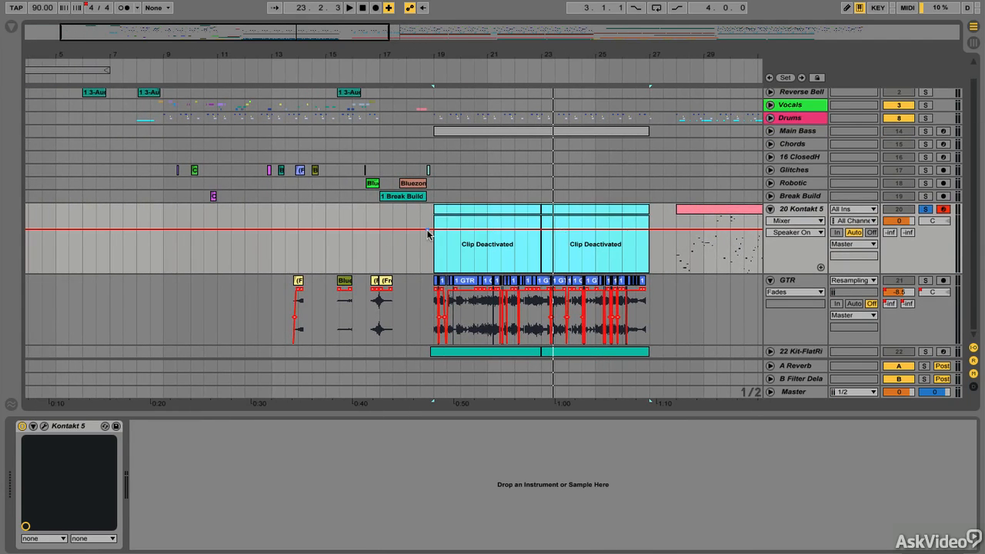
# - Solo the GTR track and audition its short clips before bar 19, starting from bars 13, 15 and 16
pyautogui.click(297, 306)
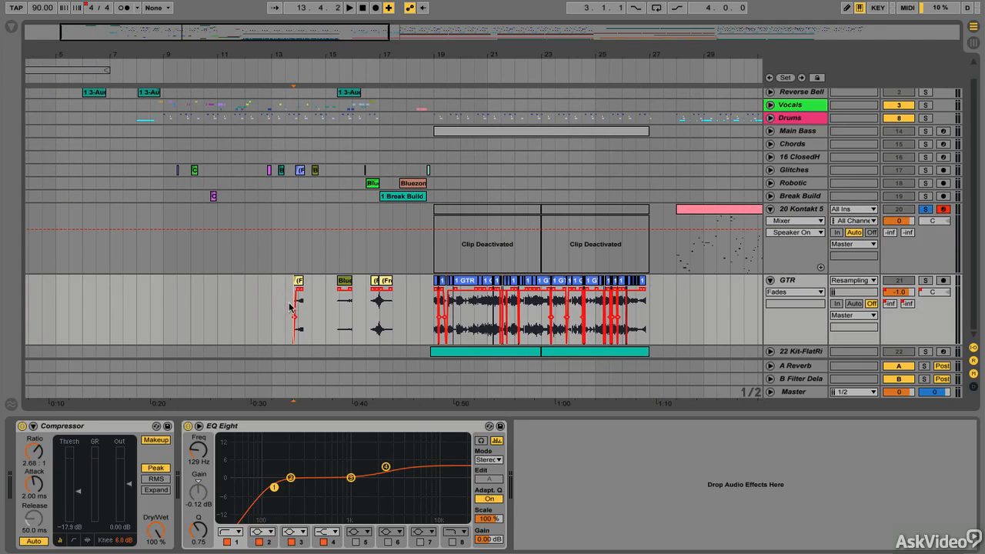
pyautogui.press('space')
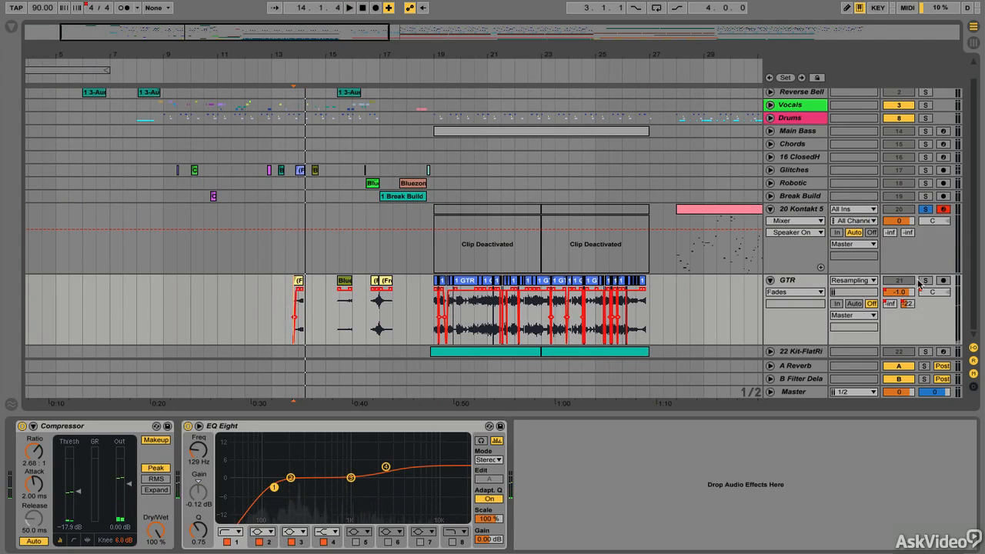
pyautogui.click(924, 281)
pyautogui.press('space')
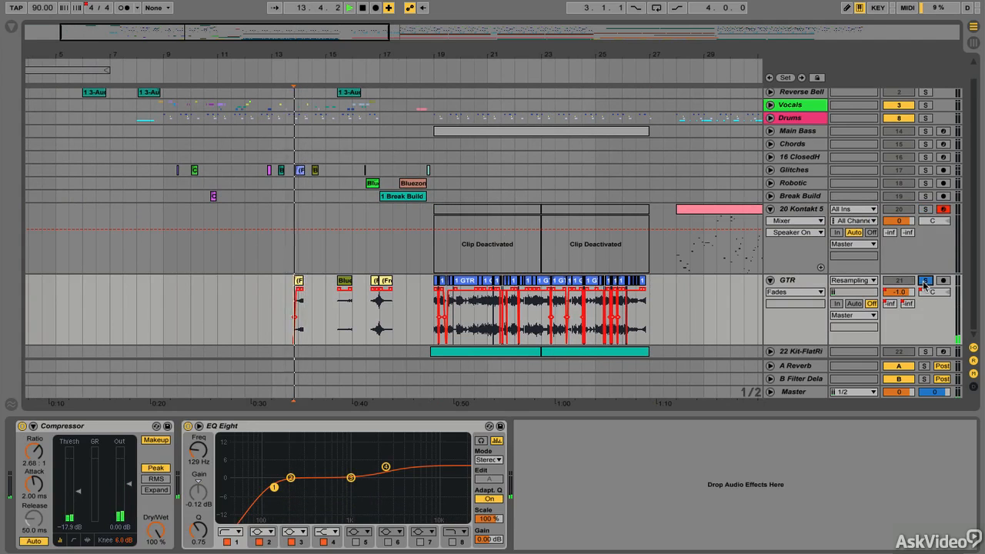
pyautogui.click(337, 311)
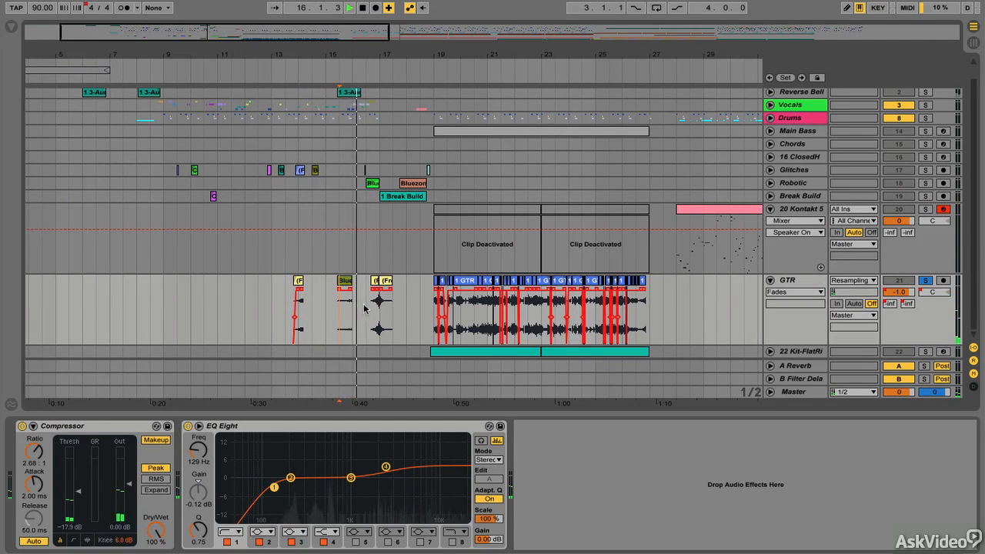
pyautogui.click(370, 308)
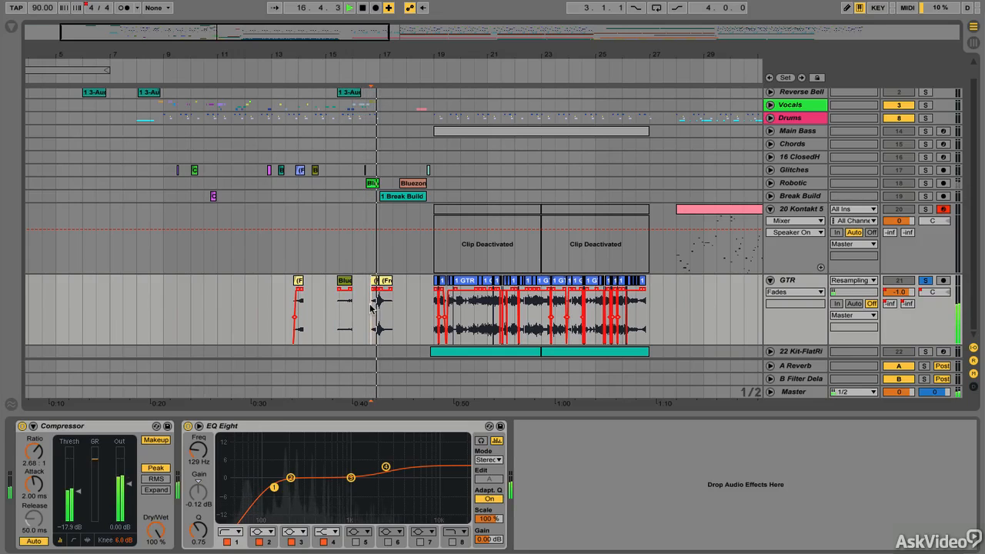
# - Stop playback and move the Bluezone-Autobots clip from the GTR track to the Robotic track, keeping its timeline position
pyautogui.press('+')
pyautogui.press('+')
pyautogui.press('+')
pyautogui.press('space')
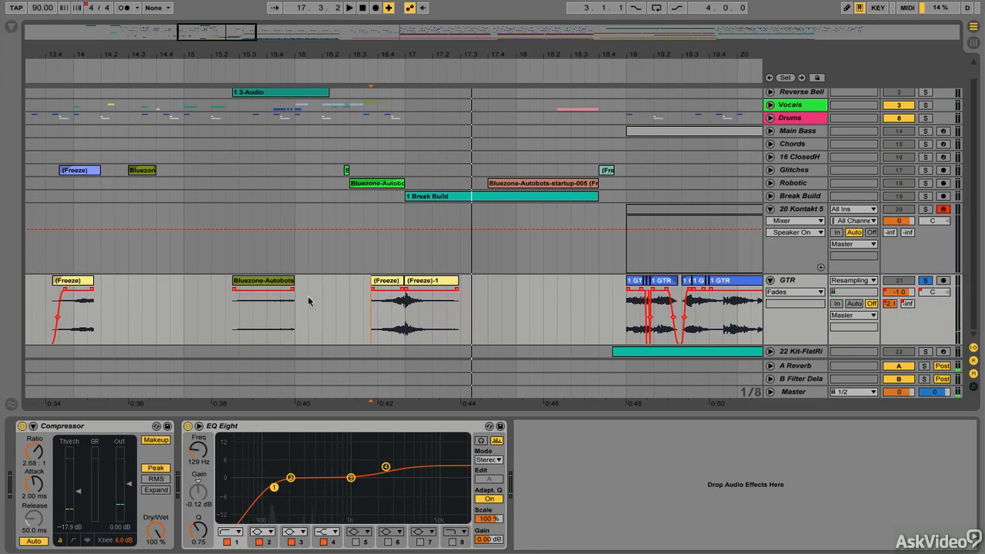
pyautogui.moveTo(254, 282); pyautogui.dragTo(254, 185)
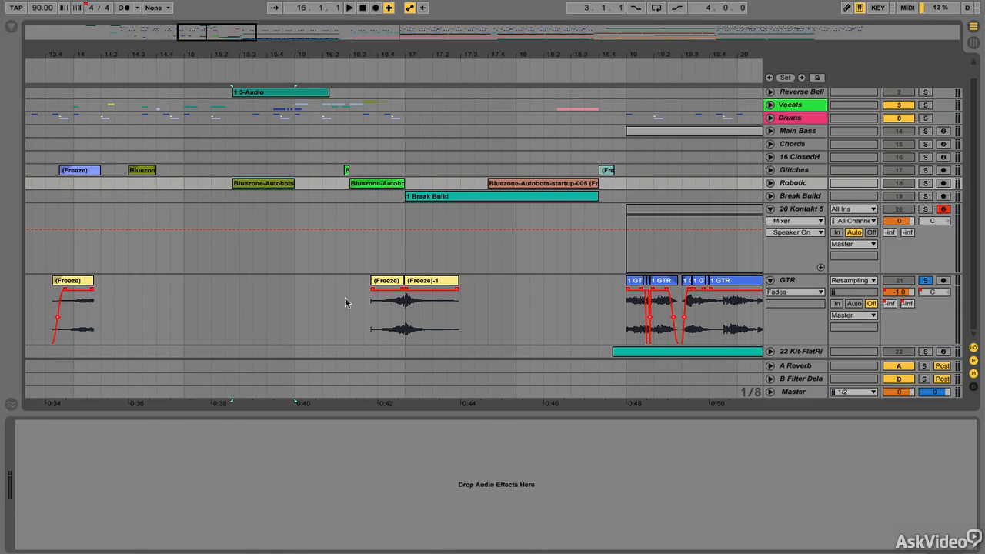
# - Audition the adjoining (Freeze) and (Freeze)-1 clips on GTR and display the track's A-Reverb and B-Filter Delay send automation
pyautogui.click(372, 306)
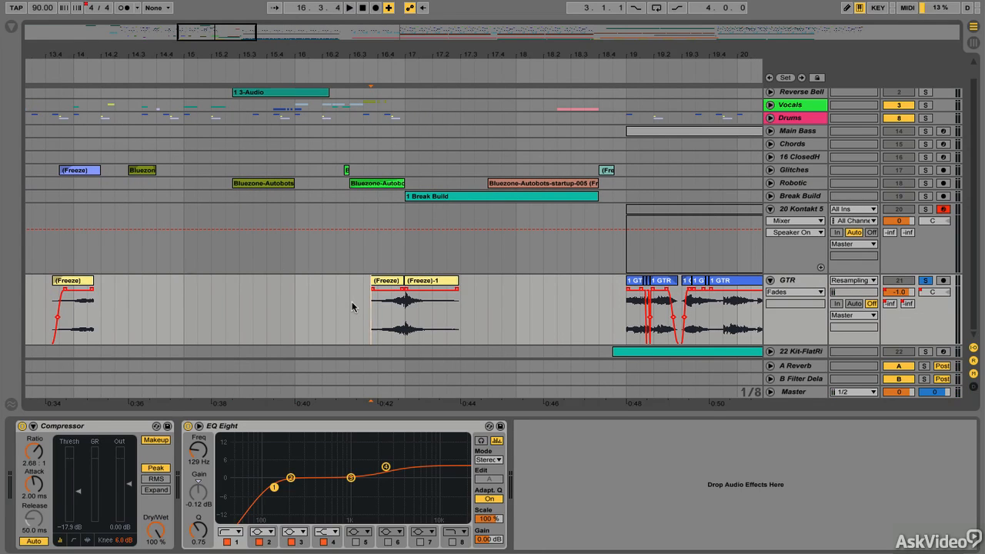
pyautogui.press('space')
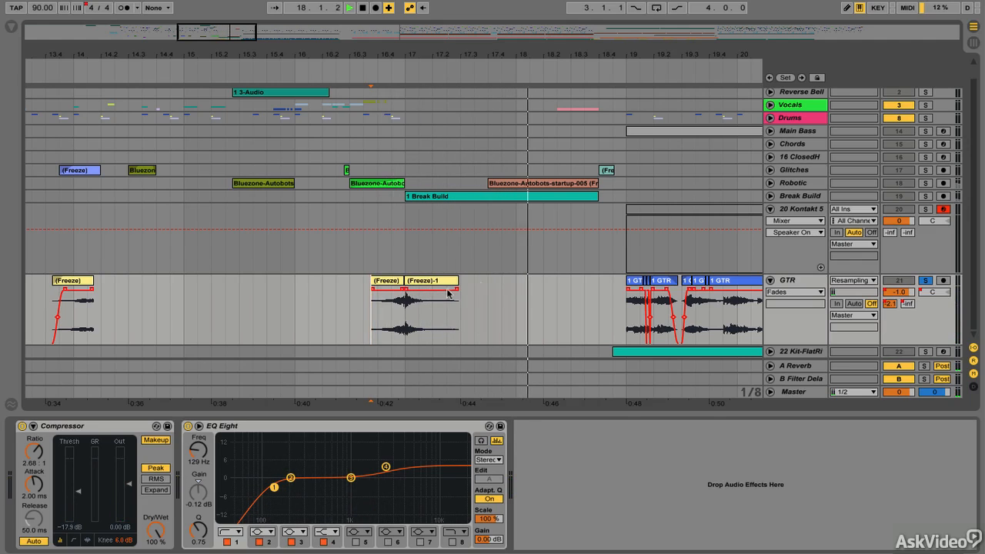
pyautogui.click(889, 304)
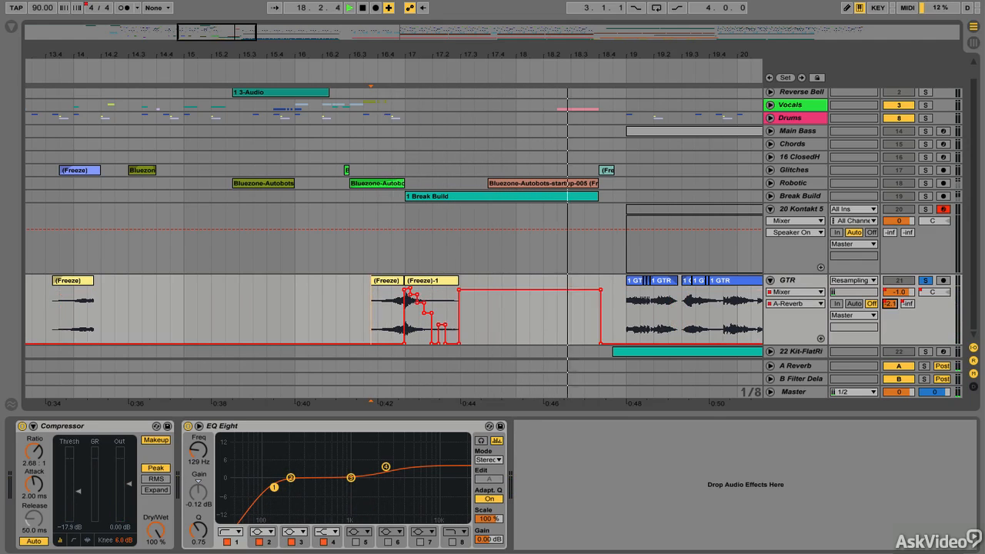
pyautogui.click(908, 304)
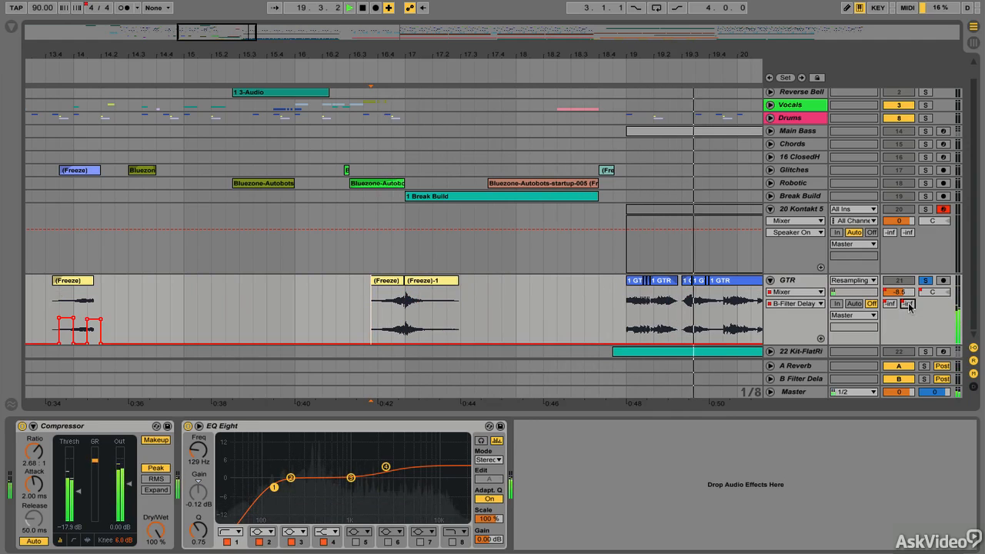
pyautogui.click(254, 333)
pyautogui.press('space')
pyautogui.press('-')
pyautogui.press('-')
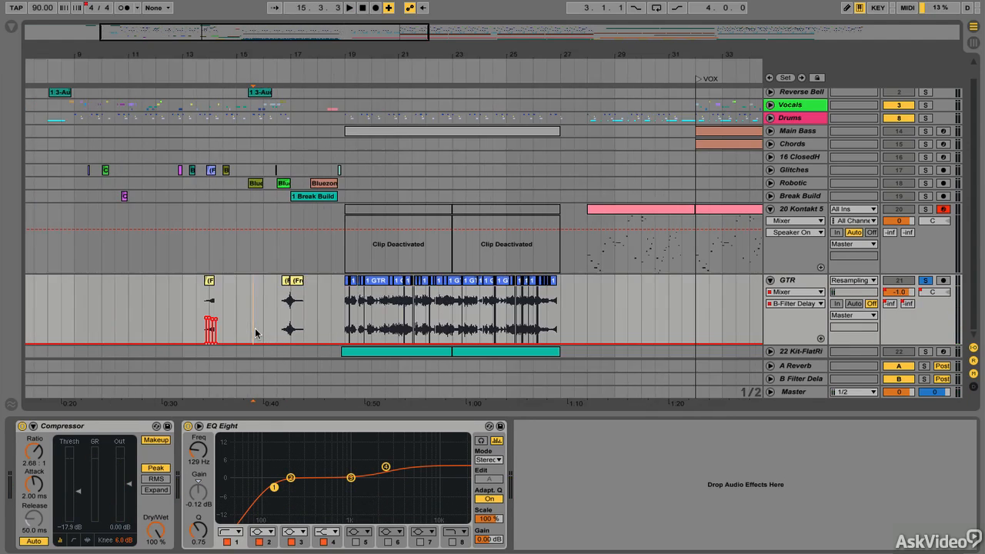
pyautogui.hscroll(2, 254, 332)
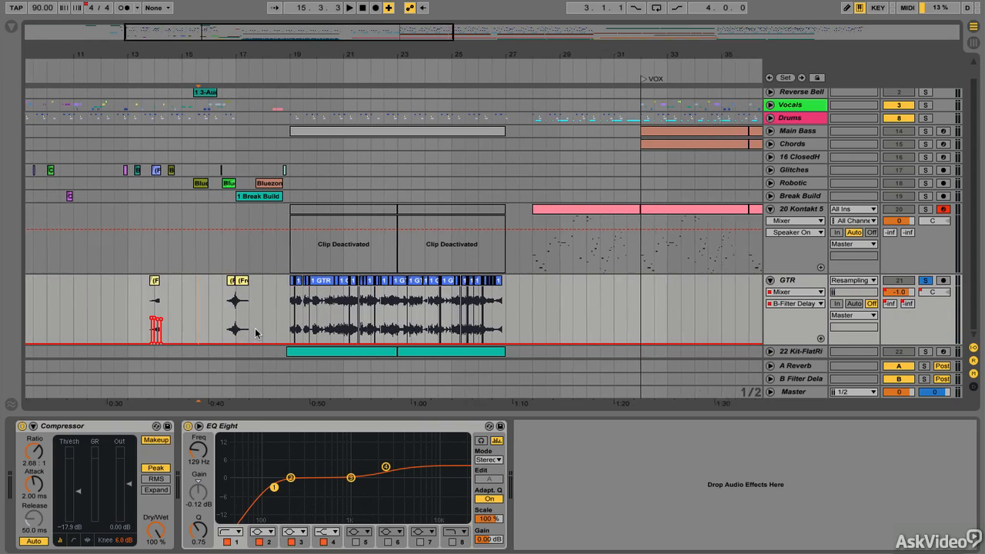